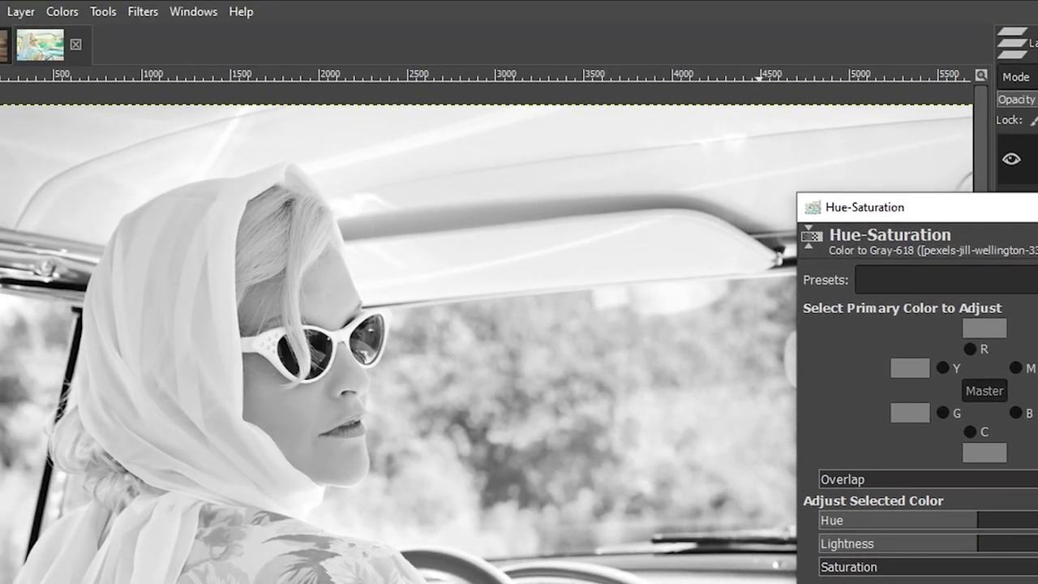
Cancel the Hue-Saturation adjustment and start a Color to Gray conversion with radius 995 and samples 14.
key(Escape)
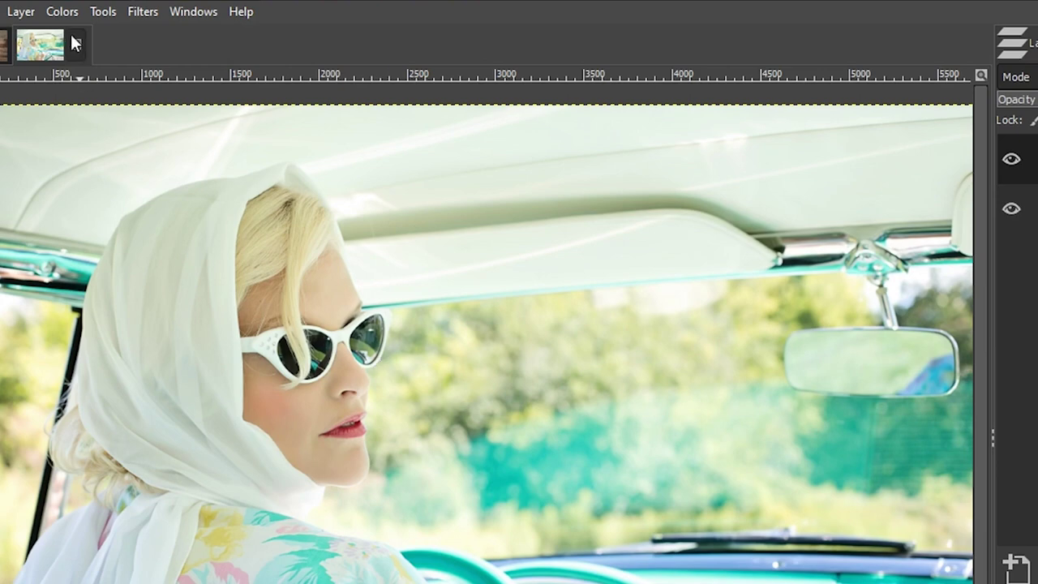
click(63, 11)
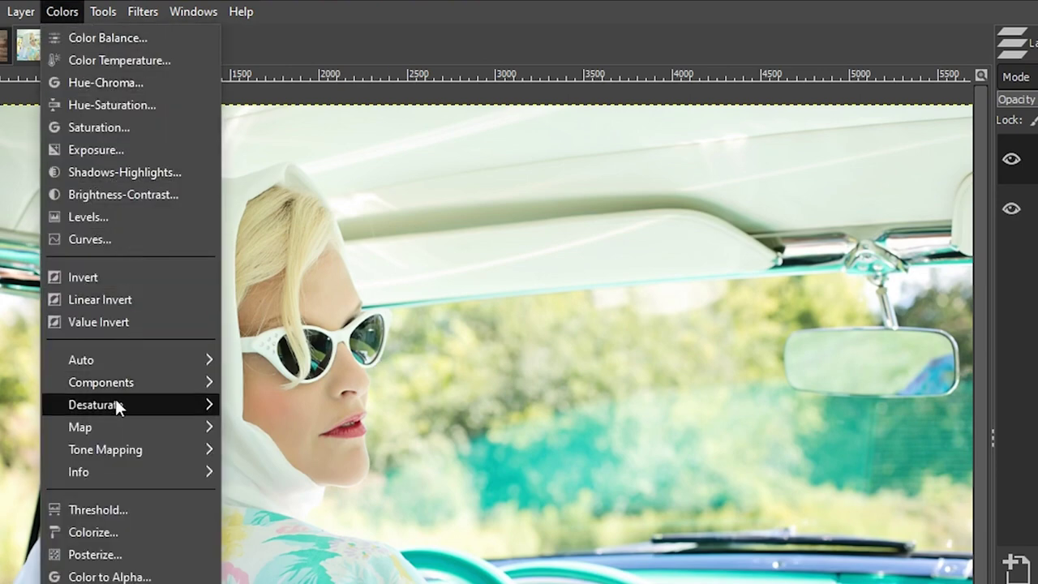
mouse_move(115, 404)
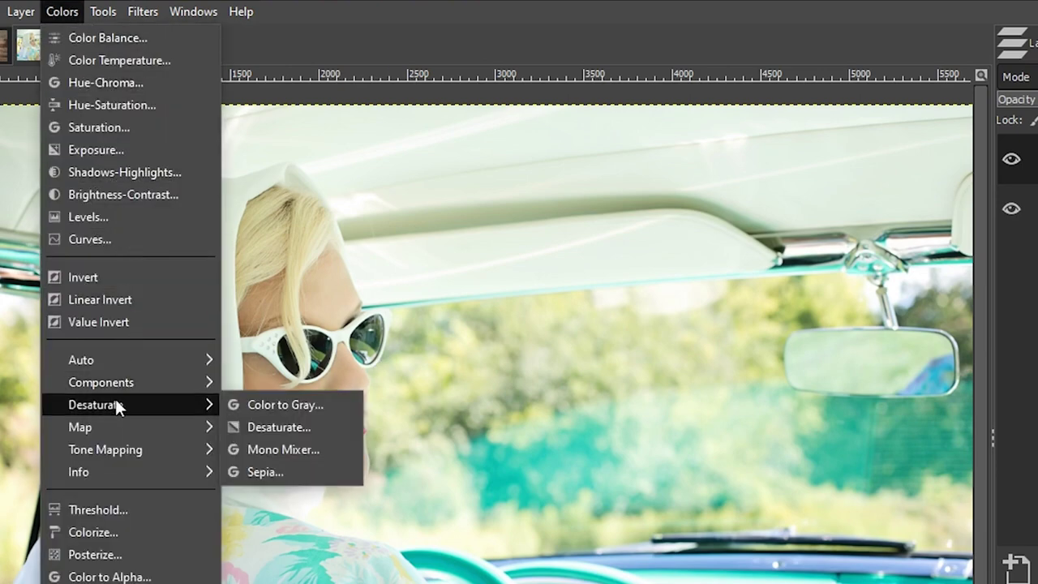
click(232, 404)
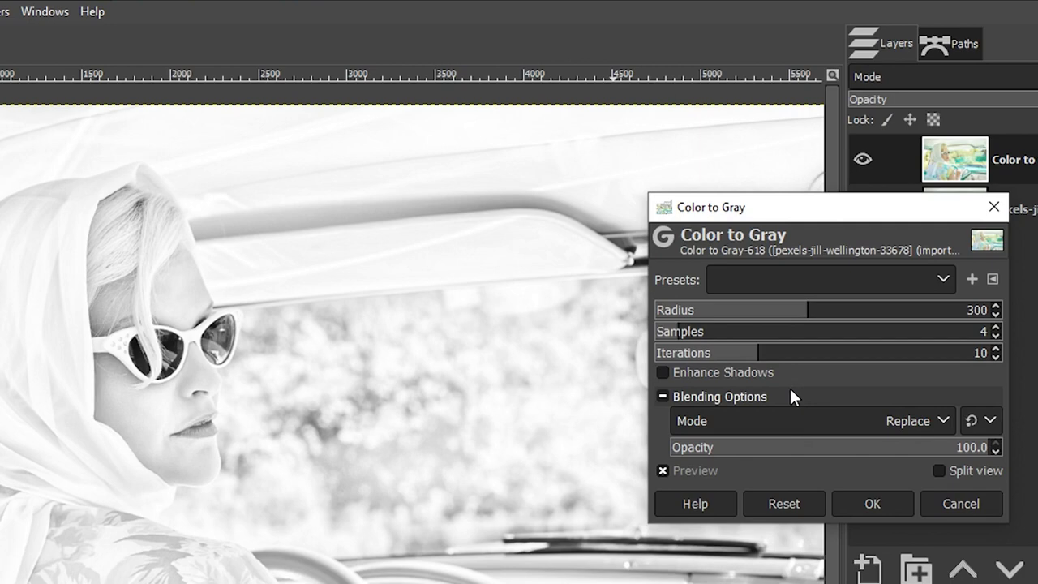
click(988, 315)
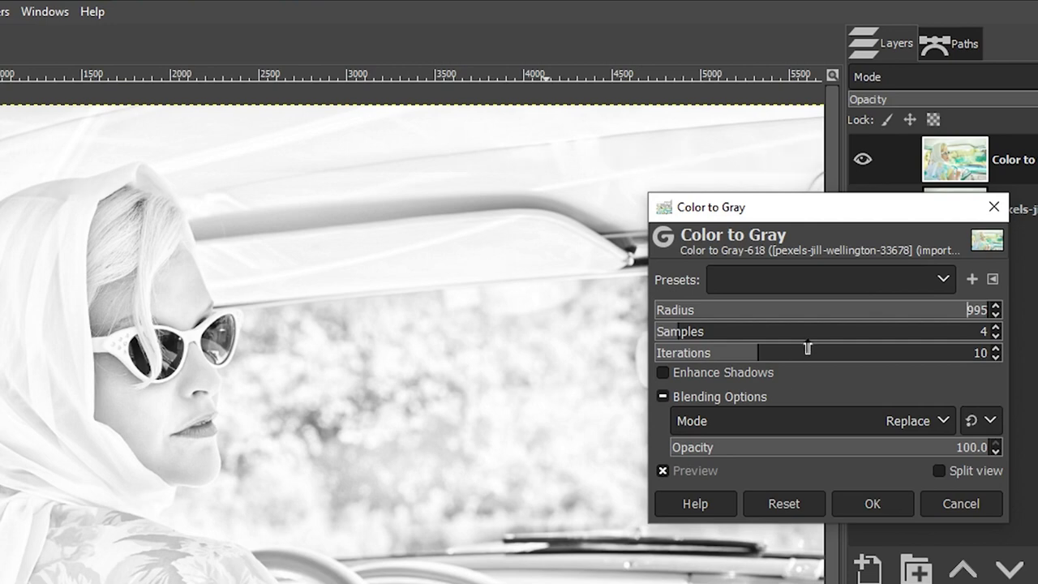
click(912, 335)
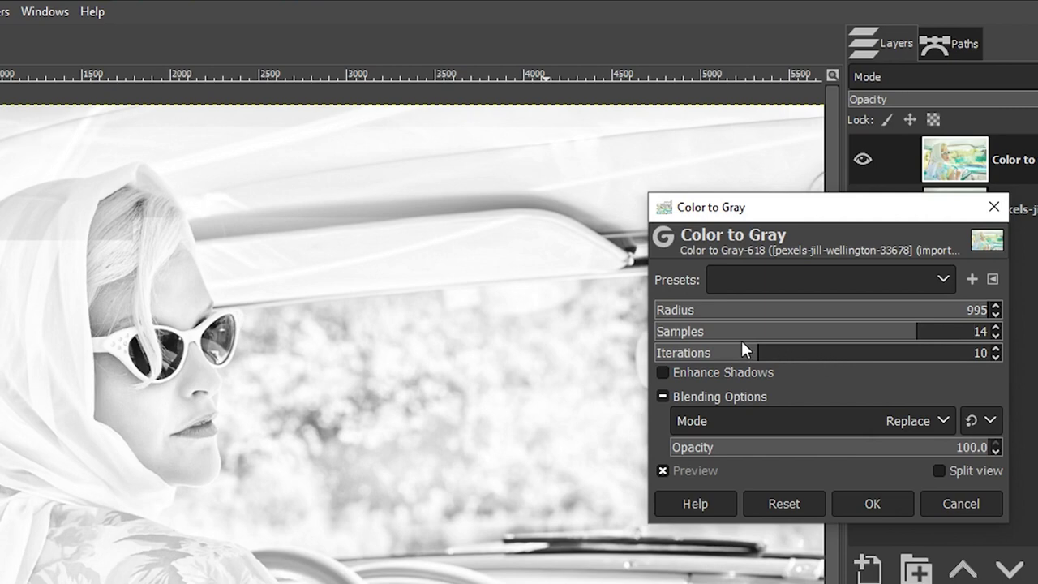
Set the Color to Gray iterations to 2, enable Enhance Shadows and apply the conversion.
click(673, 356)
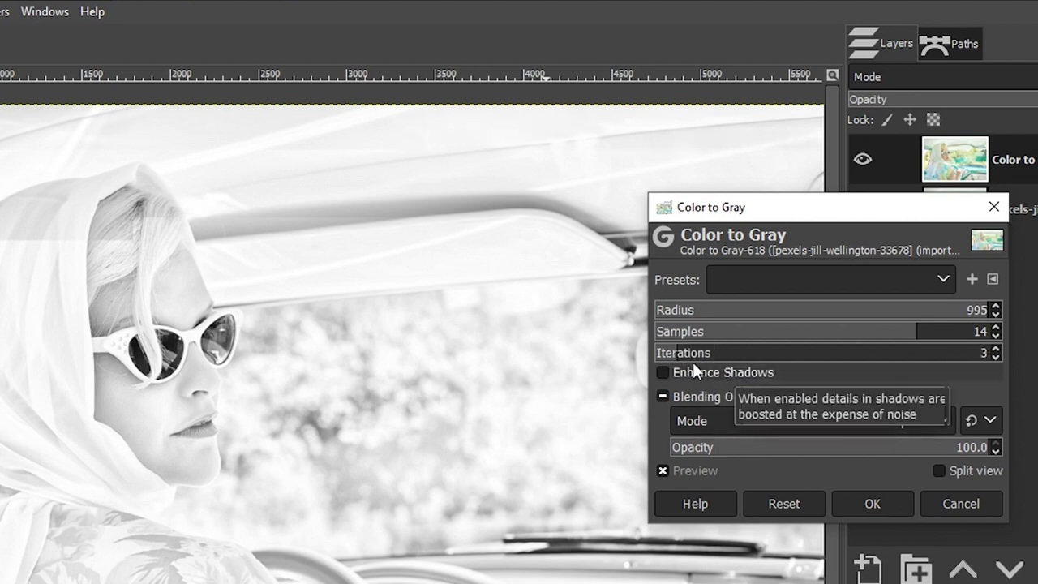
click(995, 357)
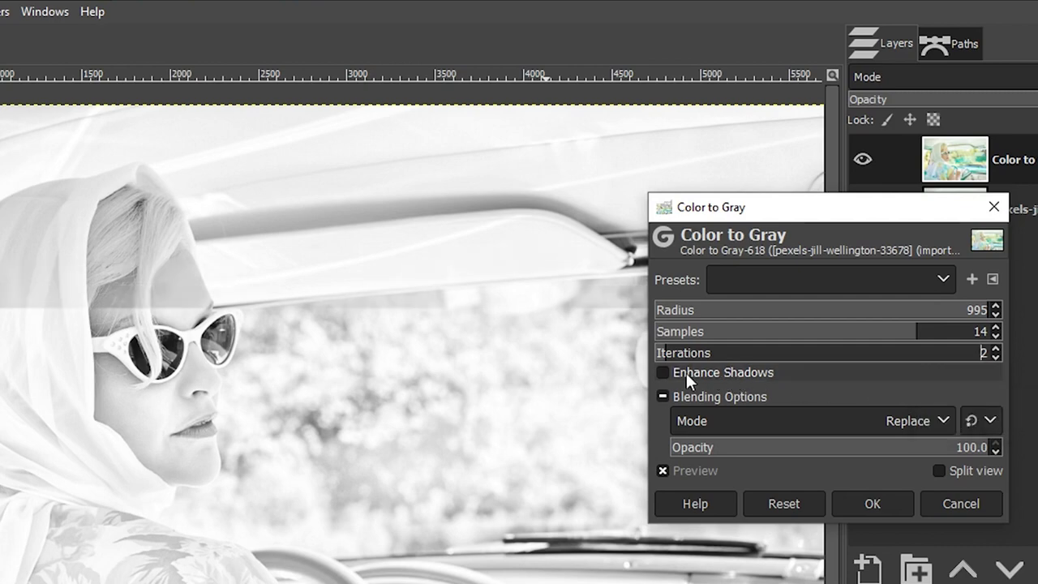
click(662, 371)
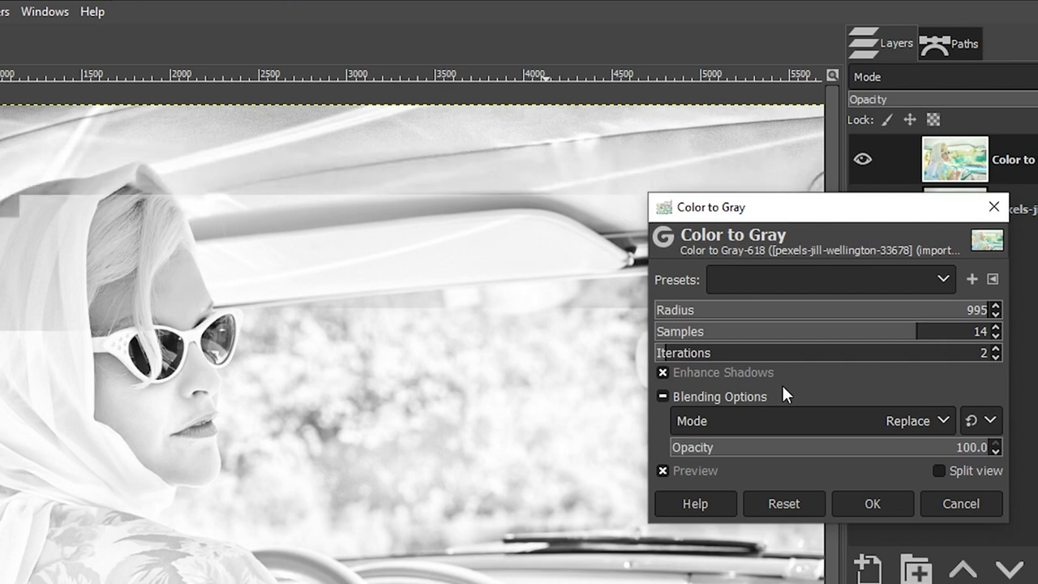
click(874, 496)
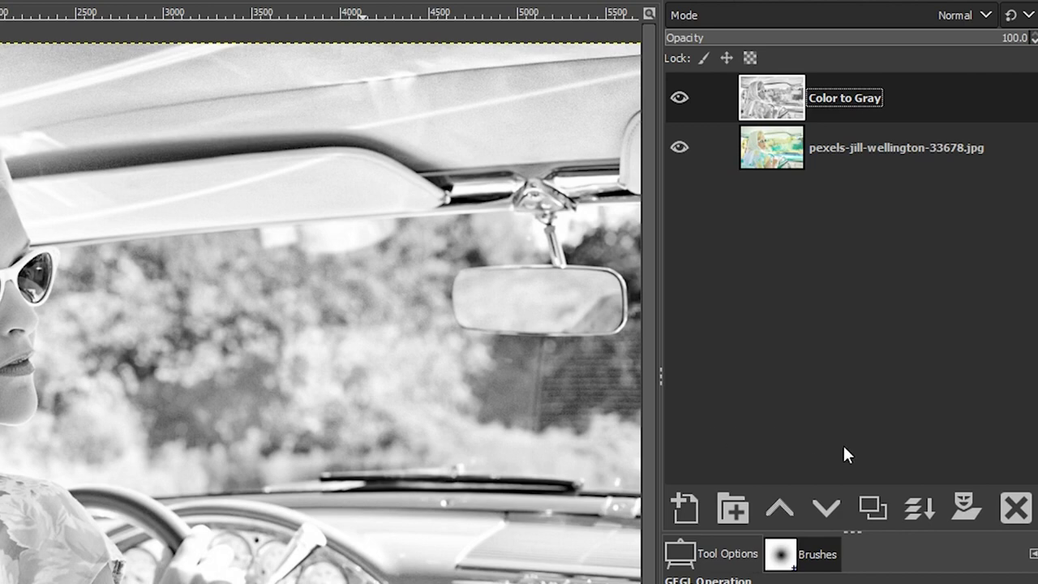
Duplicate the Color to Gray layer and rename the copy "Faded".
click(872, 506)
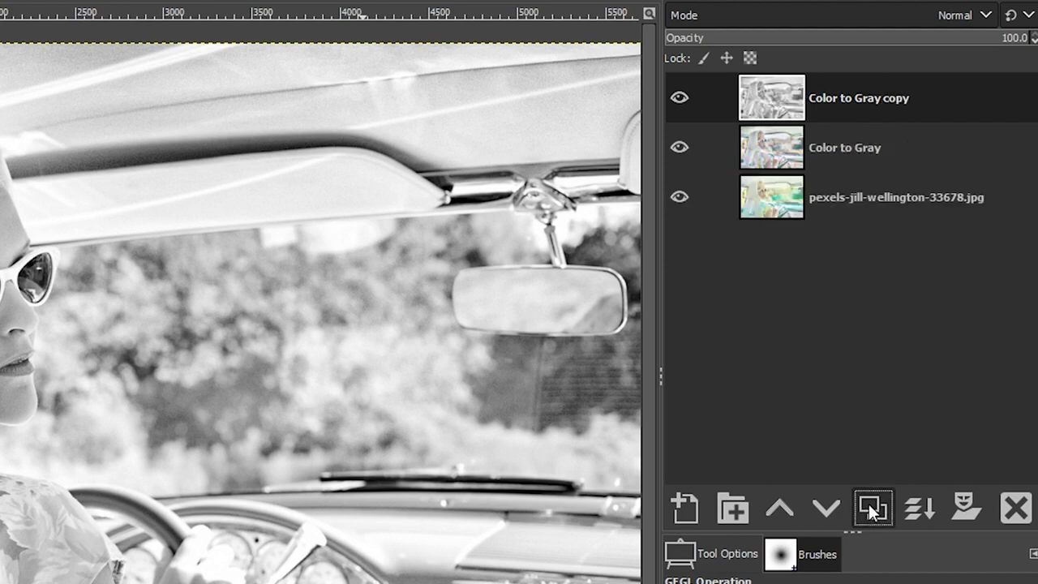
double_click(843, 96)
text(Faded)
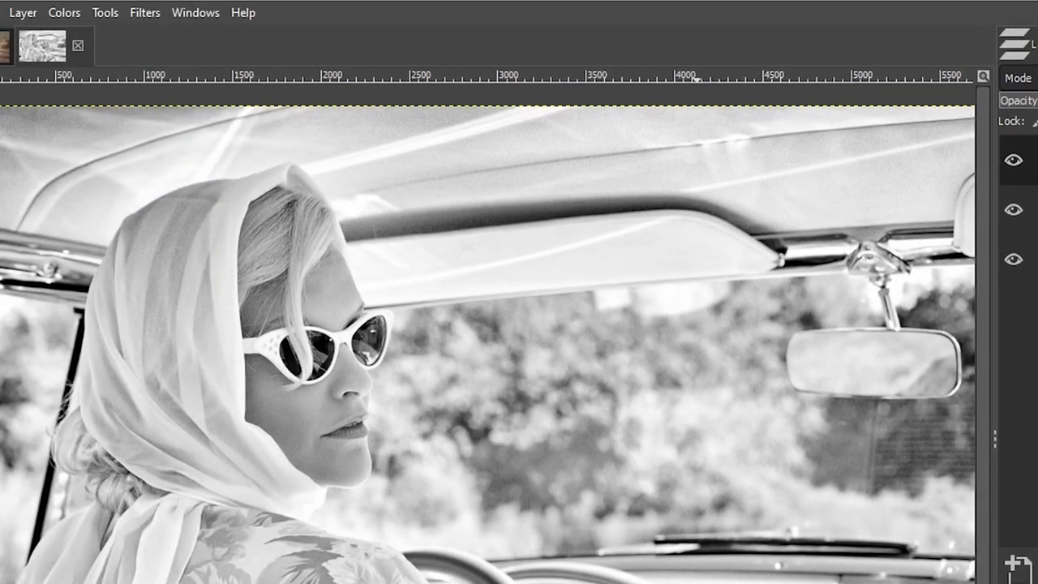
Open Curves on the Faded layer and anchor the Value curve with points at 128/128 and 90/90.
click(69, 13)
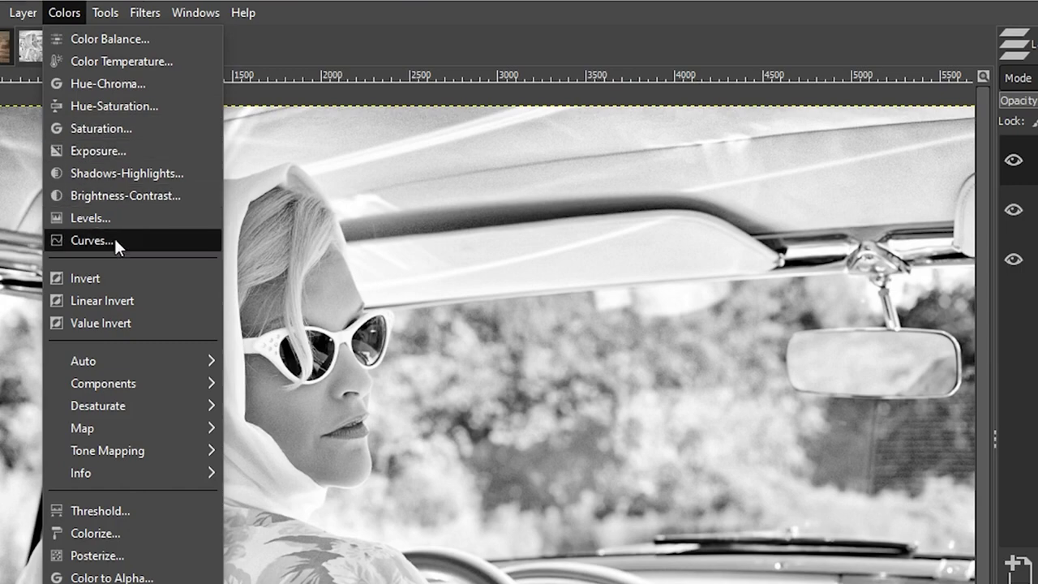
click(113, 238)
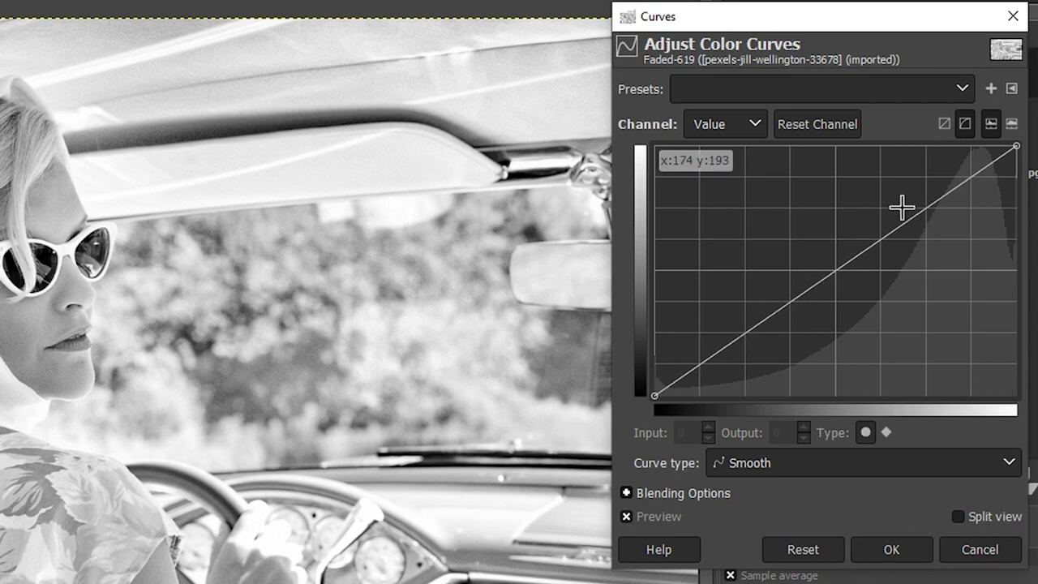
click(835, 270)
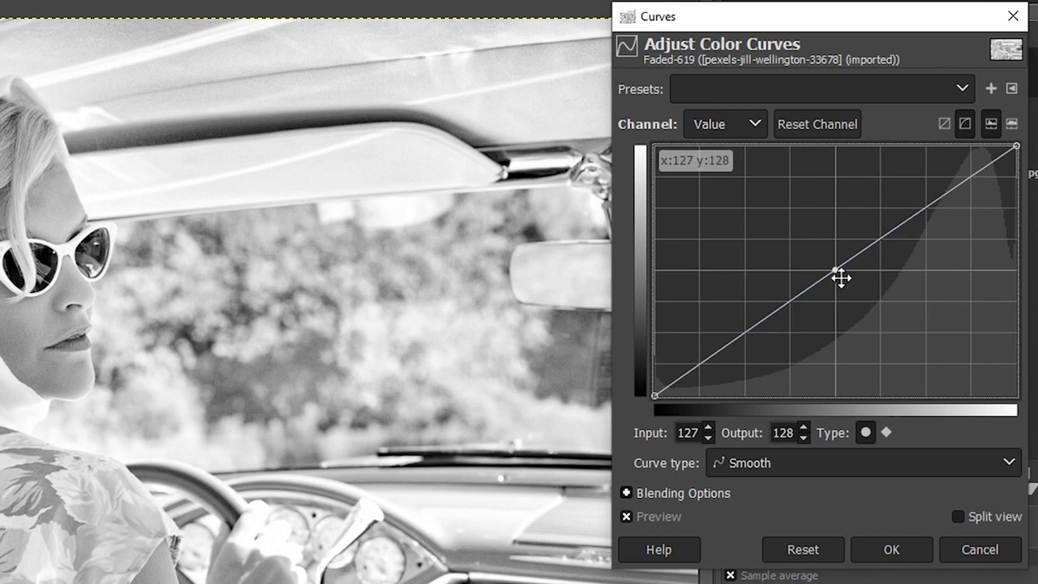
mouse_move(833, 272)
mouse_down()
mouse_move(815, 249)
mouse_move(847, 294)
mouse_move(834, 273)
mouse_up()
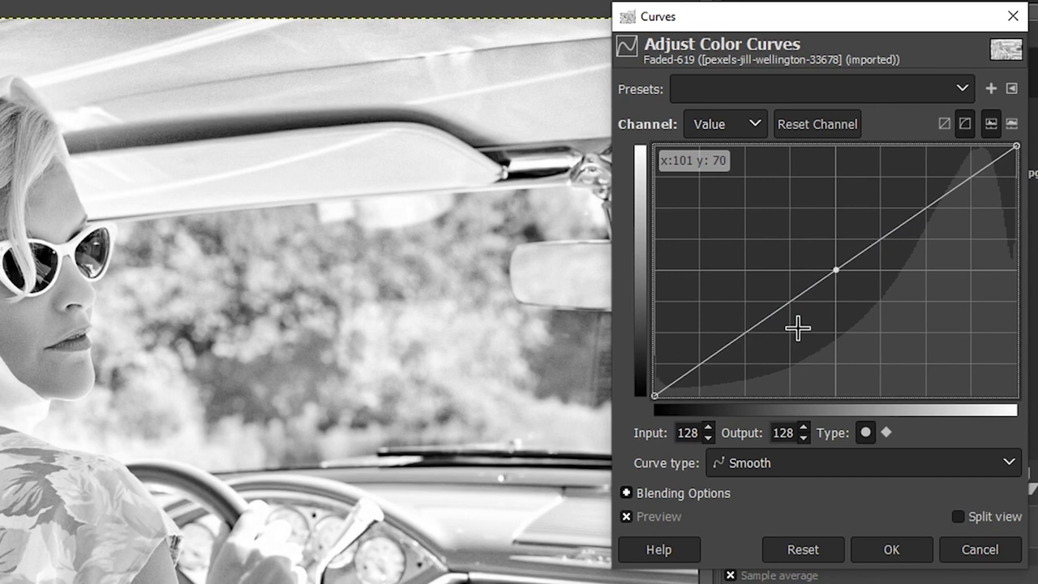
click(782, 308)
drag(784, 309, 782, 308)
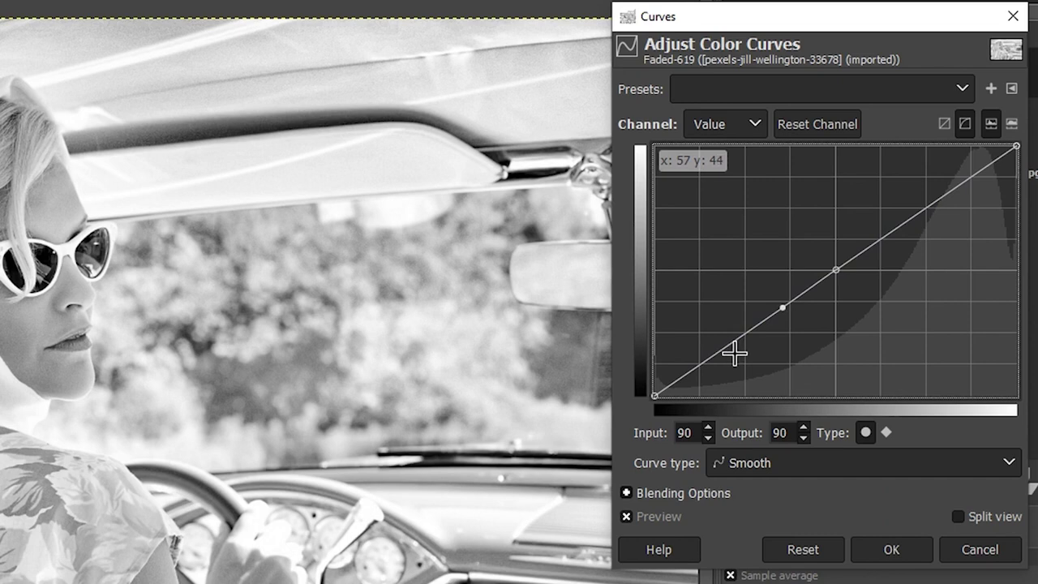
Lift the shadows on the Value curve with a point at input 31, output 66, and raise the black point to output 42.
drag(722, 349, 704, 330)
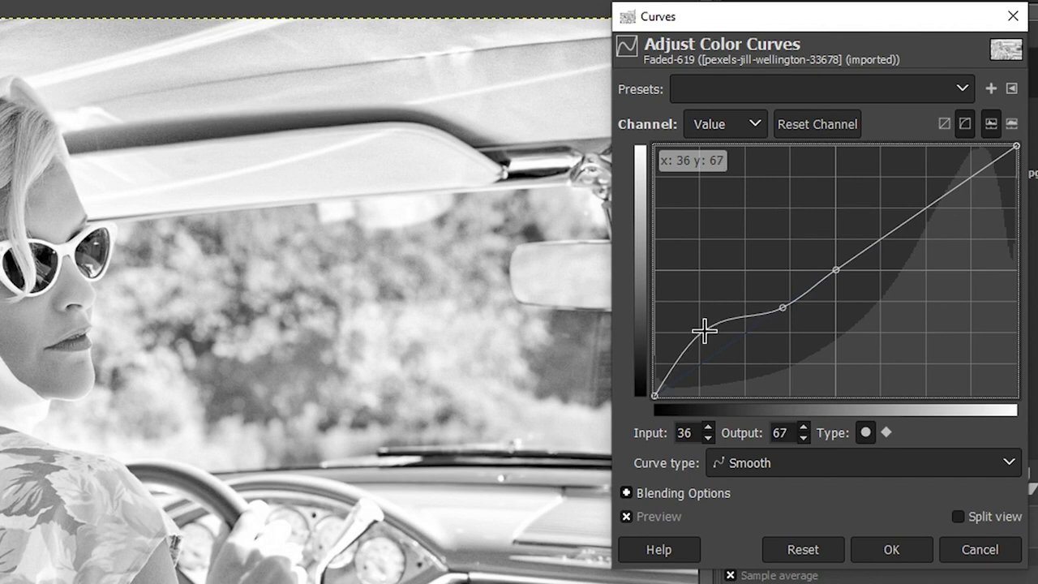
drag(704, 330, 692, 326)
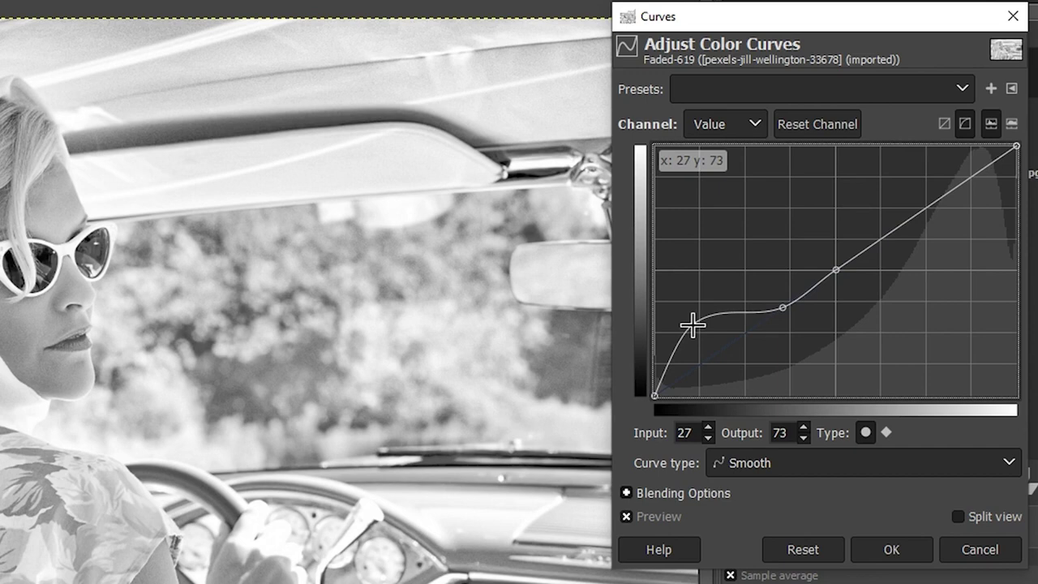
drag(692, 325, 697, 331)
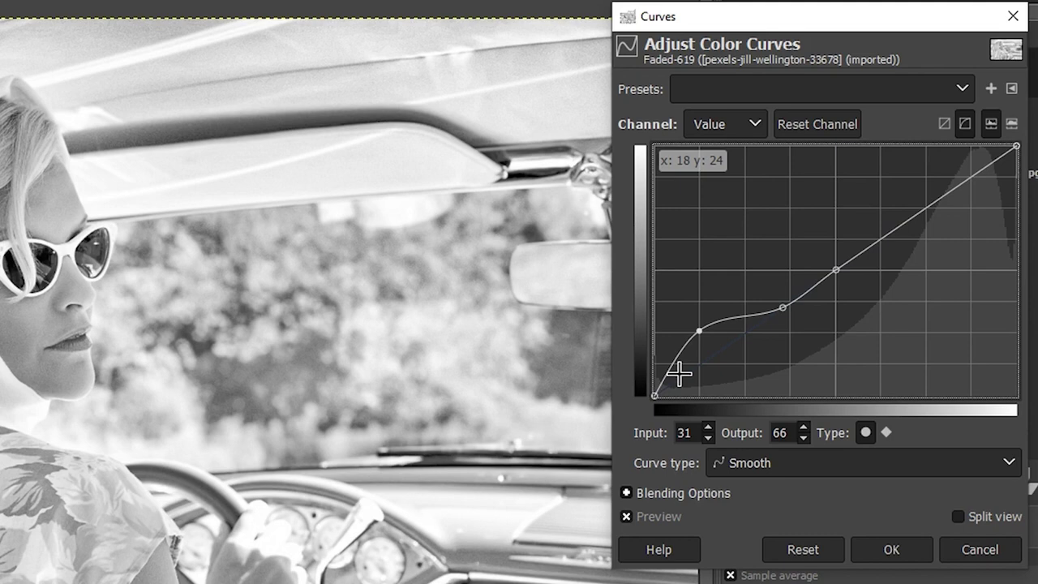
click(654, 396)
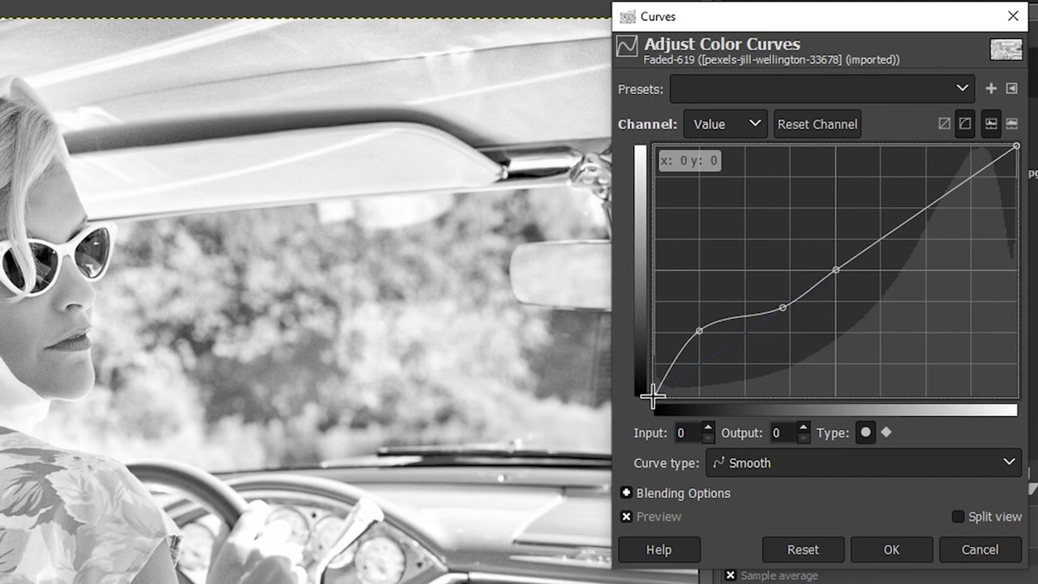
drag(654, 396, 610, 354)
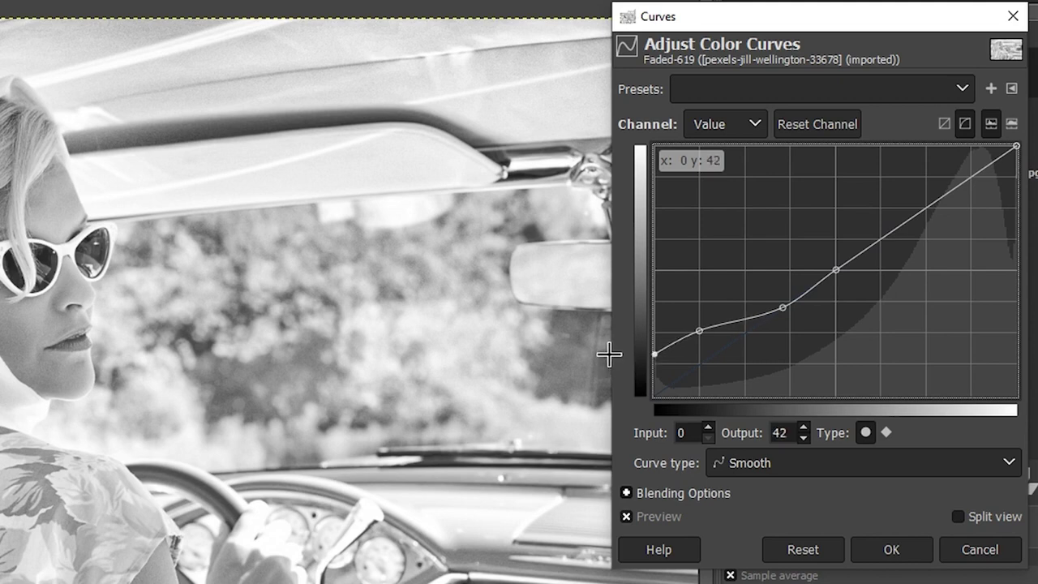
drag(609, 355, 609, 355)
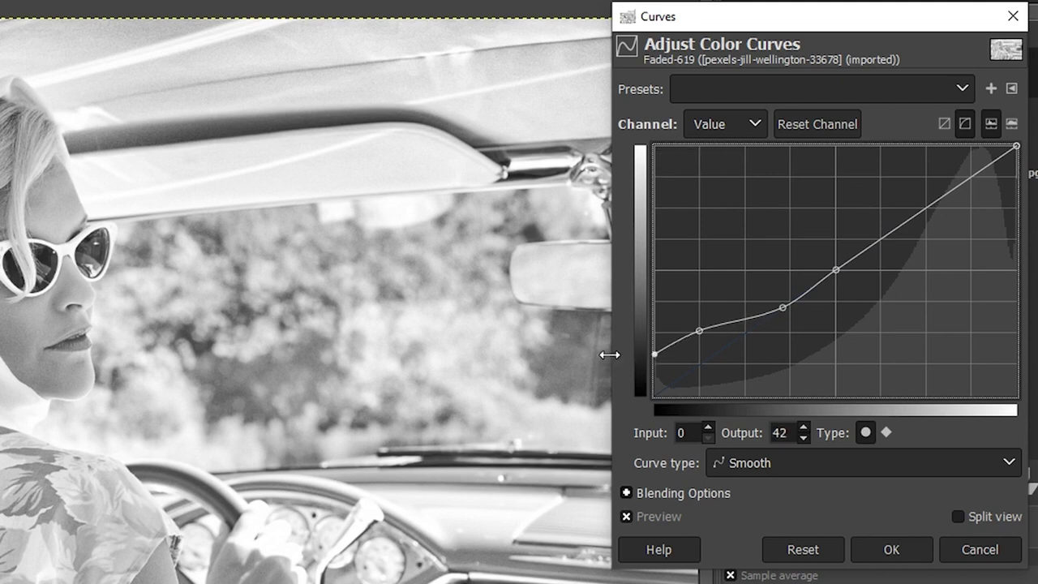
Compare the image with and without the curves preview, and apply the curves adjustment to the Faded layer.
click(623, 515)
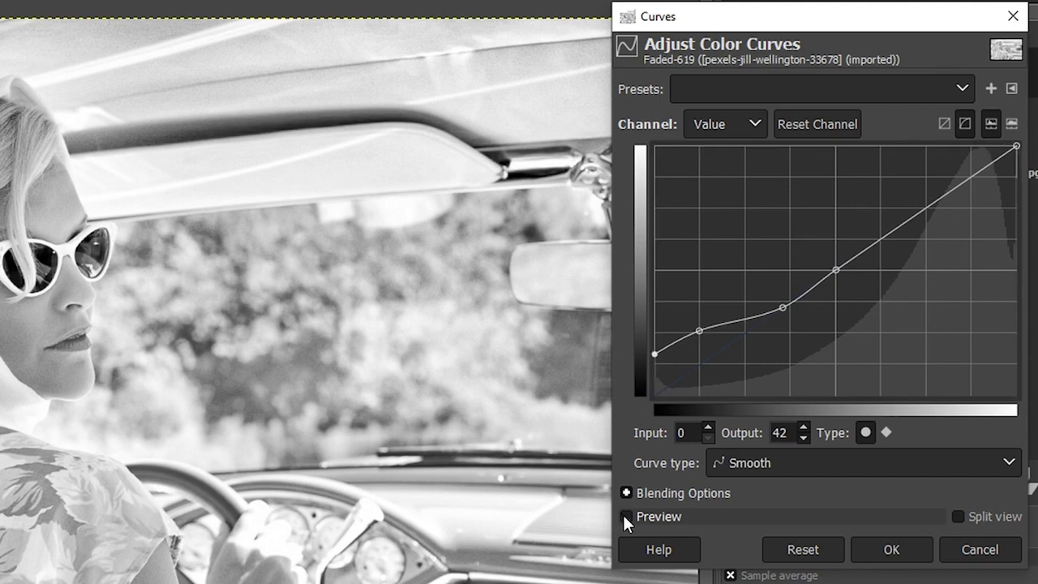
click(623, 516)
click(623, 515)
click(623, 516)
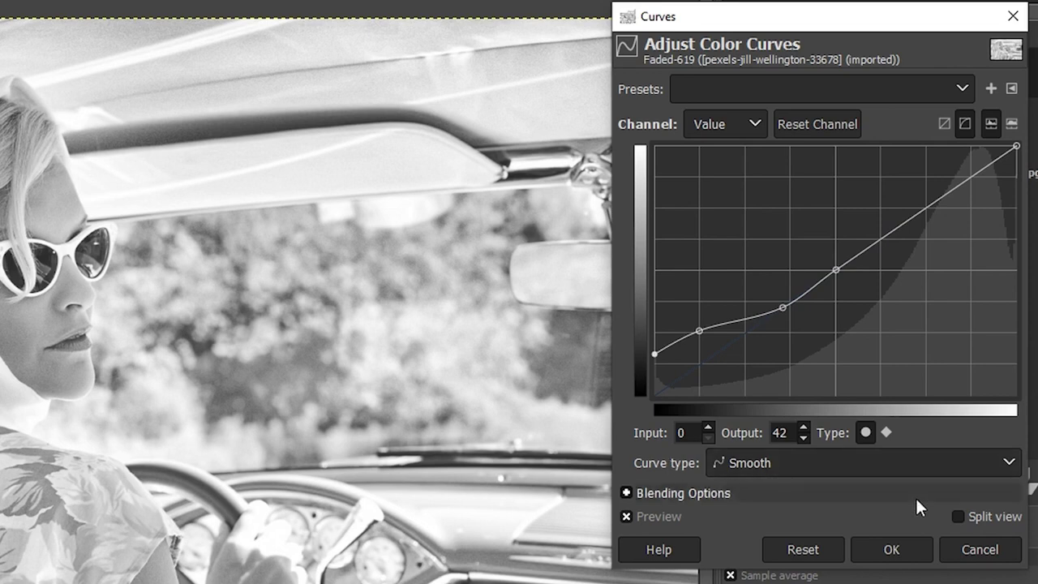
click(890, 550)
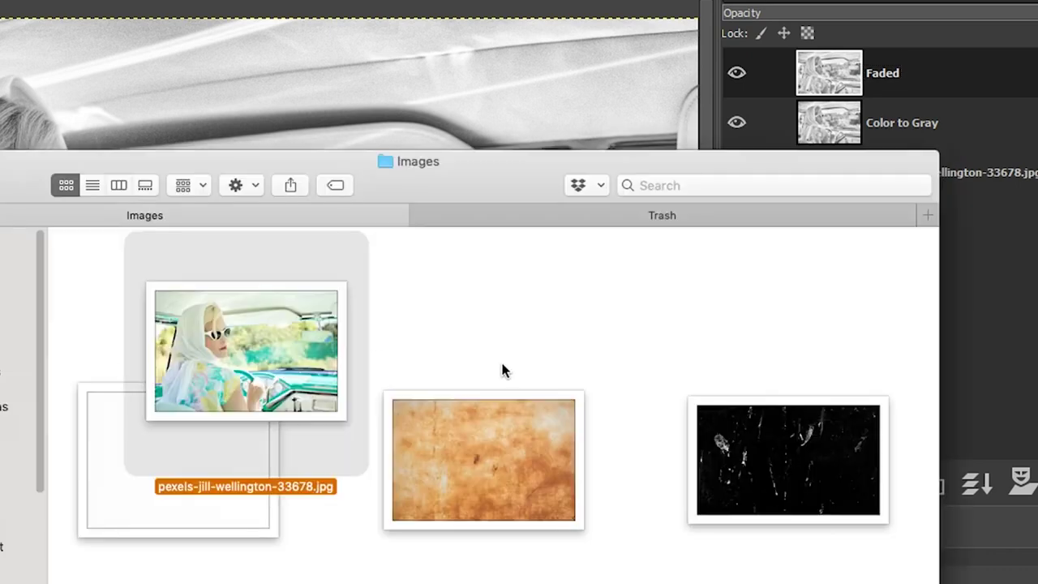
Select 01.png, the orange paper texture and overlay-texture7.jpg in the Images folder and add them as layers to the GIMP composition.
drag(304, 349, 754, 444)
drag(737, 324, 267, 438)
drag(441, 436, 460, 348)
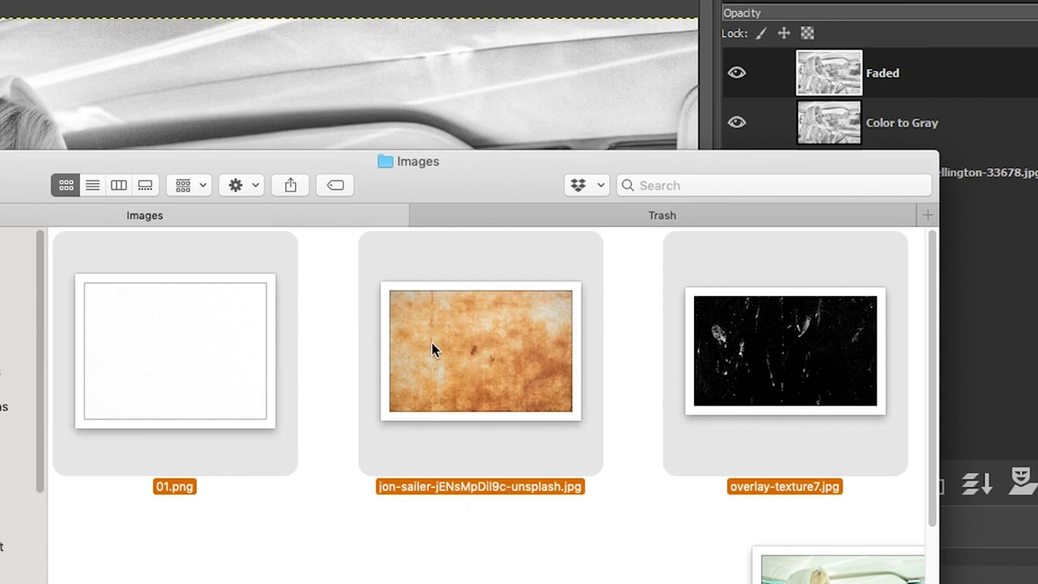
drag(458, 352, 253, 80)
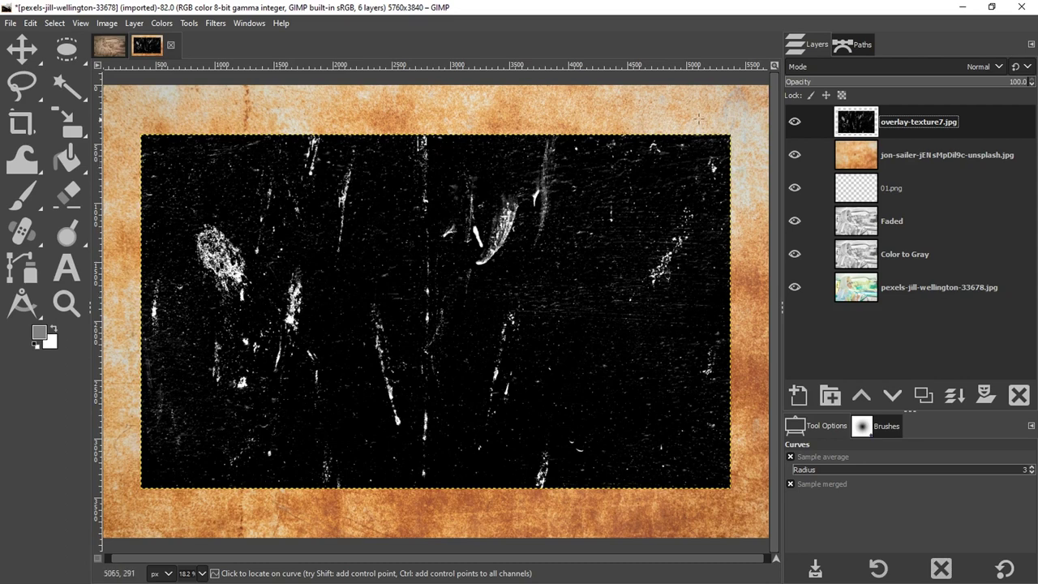
Scale the overlay-texture7.jpg layer proportionally to 6493 × 3896 px, centred so that it covers the whole canvas.
key(shift+s)
click(361, 306)
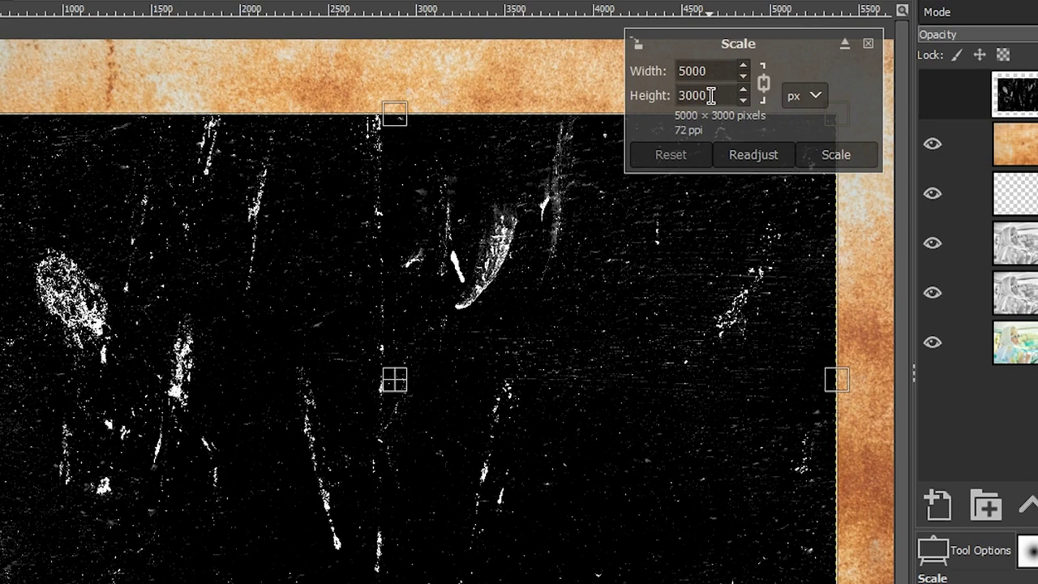
drag(689, 71, 678, 70)
text(6)
click(714, 97)
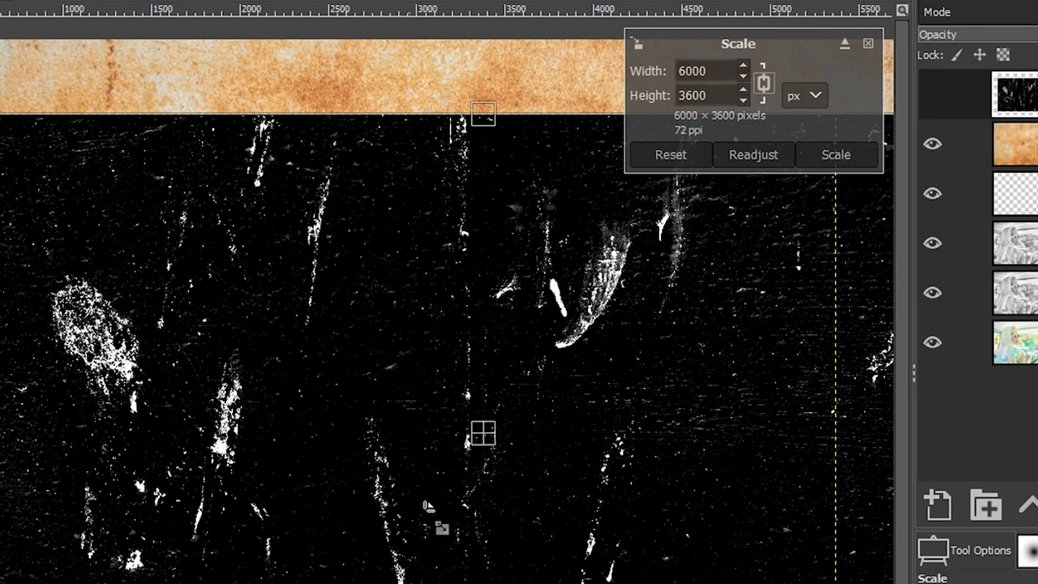
drag(494, 448, 419, 377)
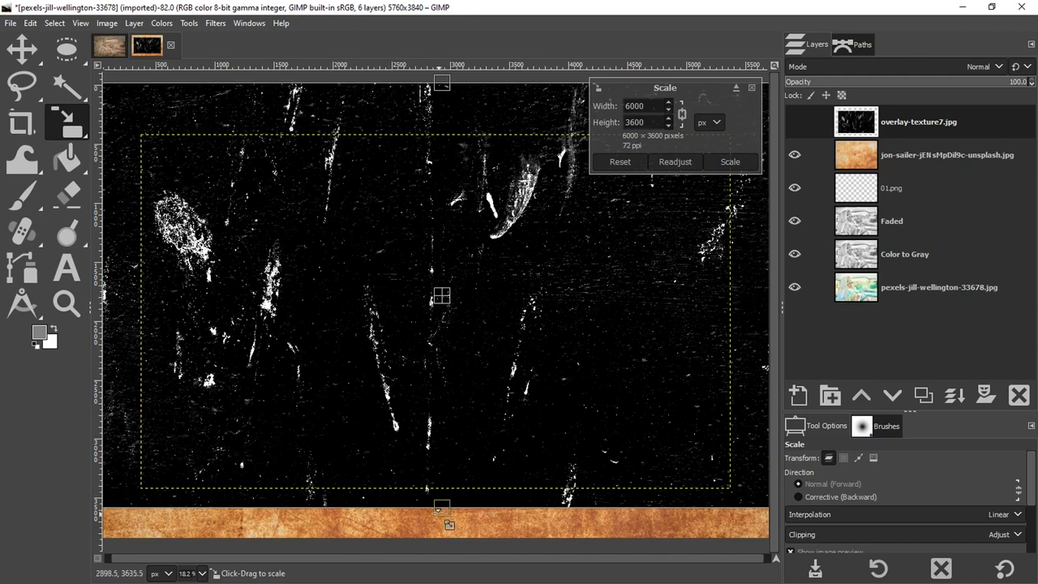
drag(437, 507, 441, 543)
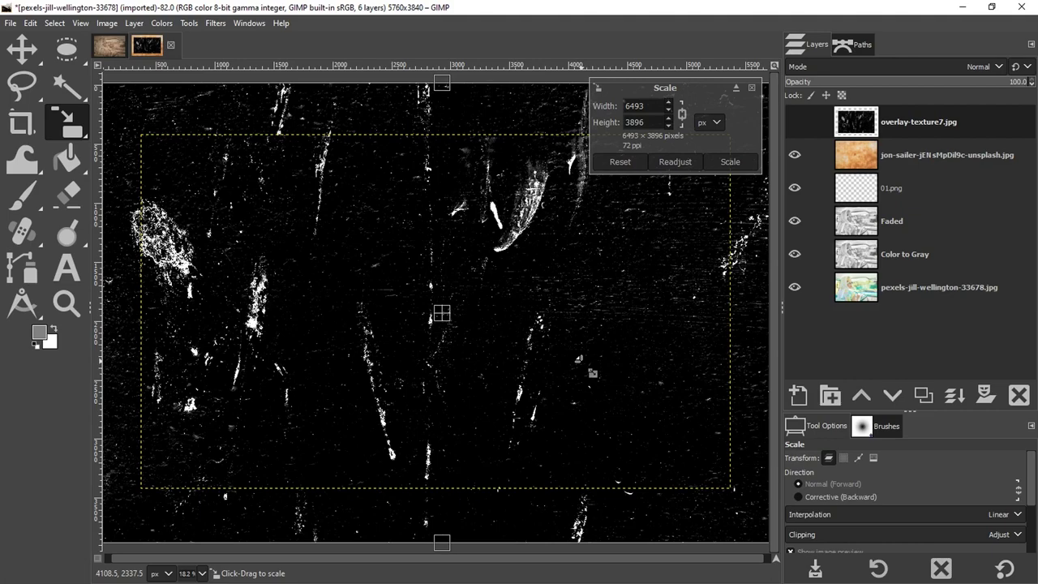
click(580, 361)
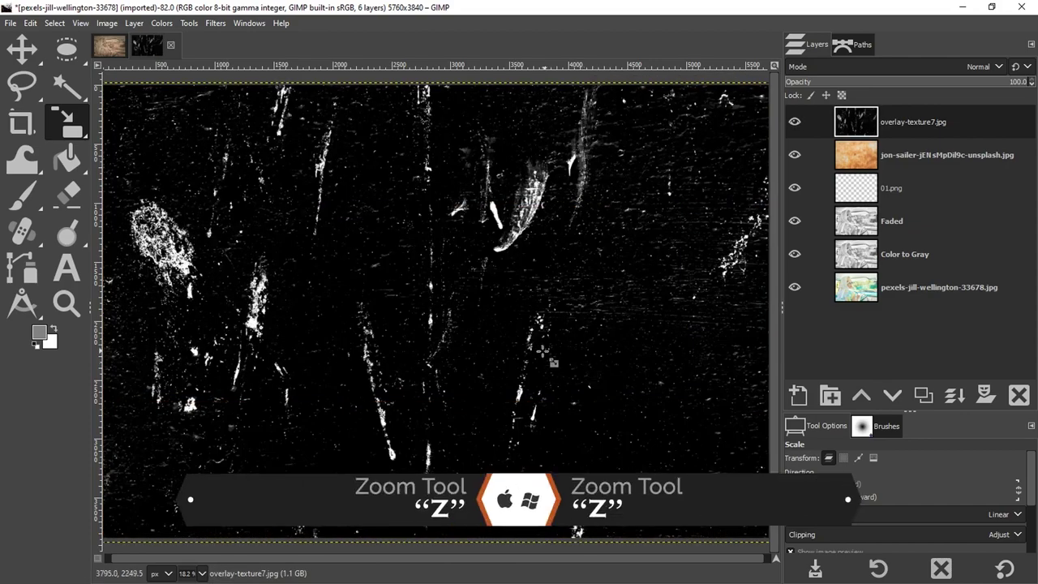
key(z)
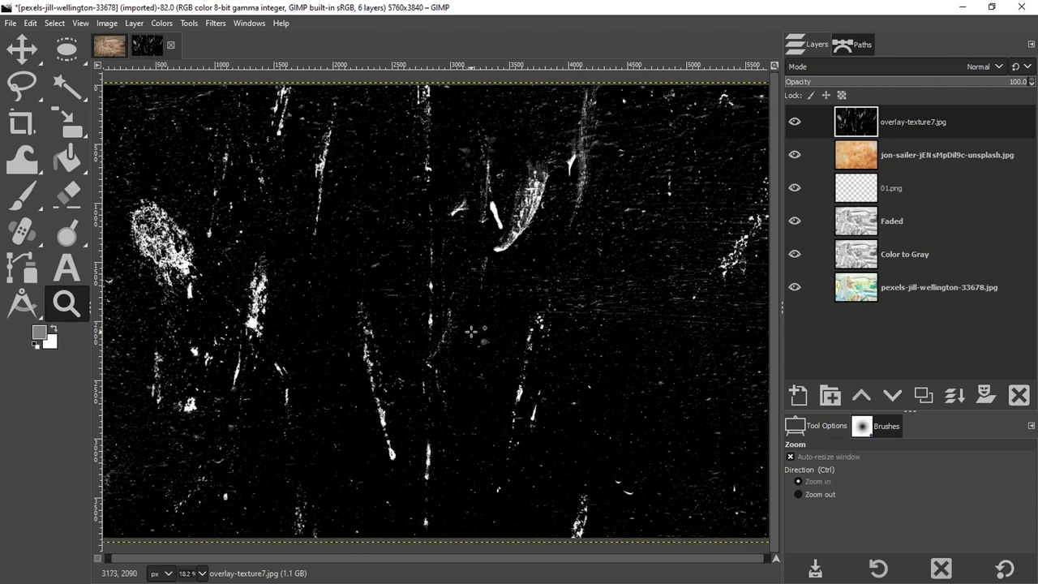
ctrl+click(471, 331)
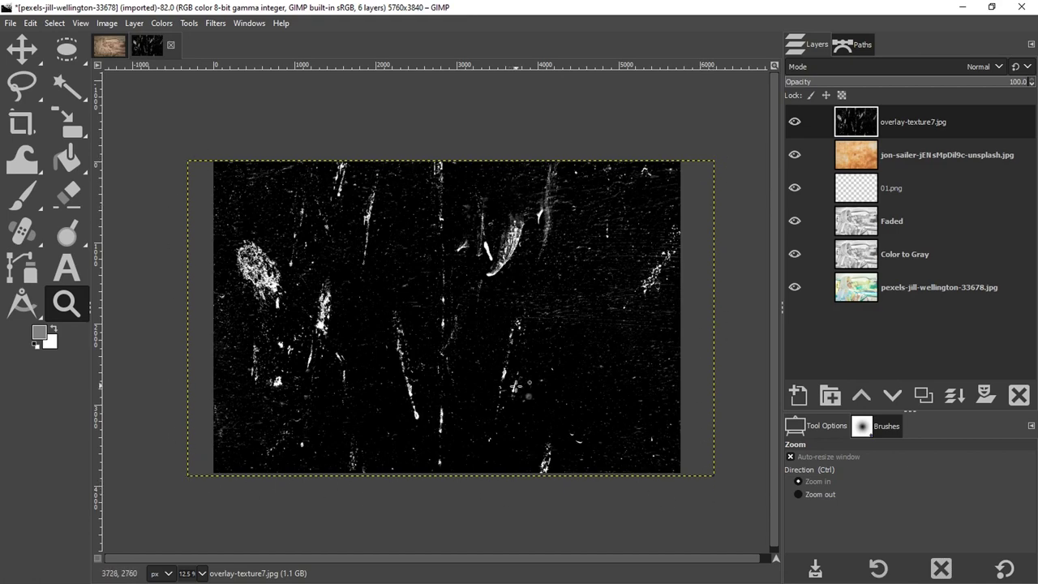
Scale the 01.png layer proportionally to 5959 × 4469 px, positioned so that it covers the whole canvas.
click(857, 154)
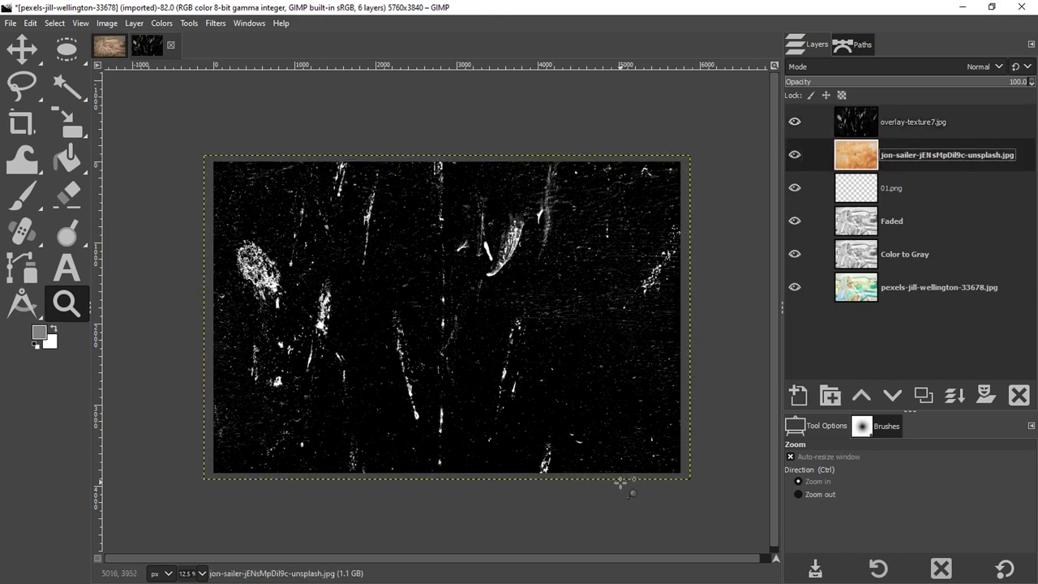
click(869, 188)
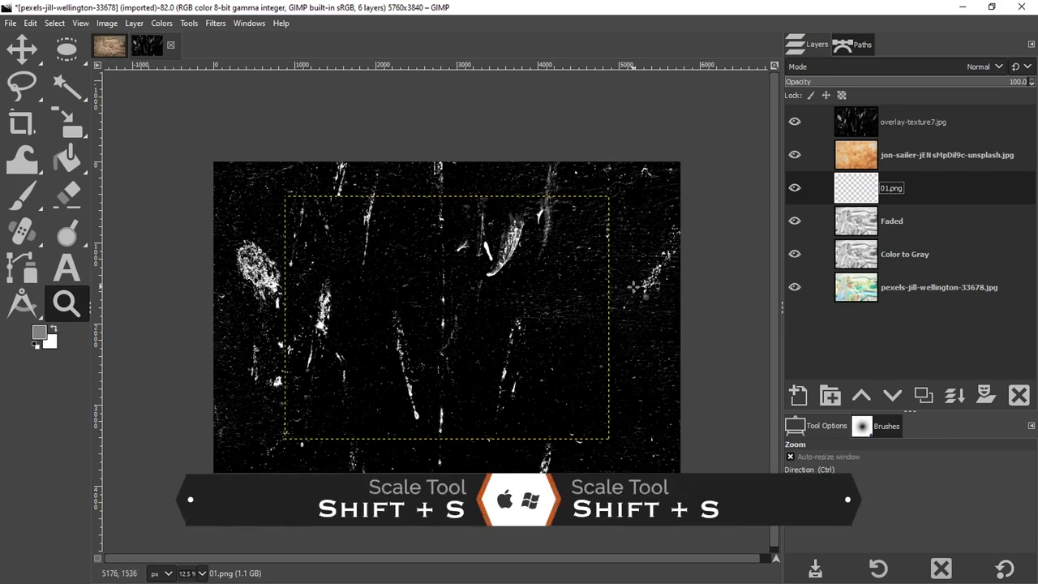
key(shift+s)
click(605, 257)
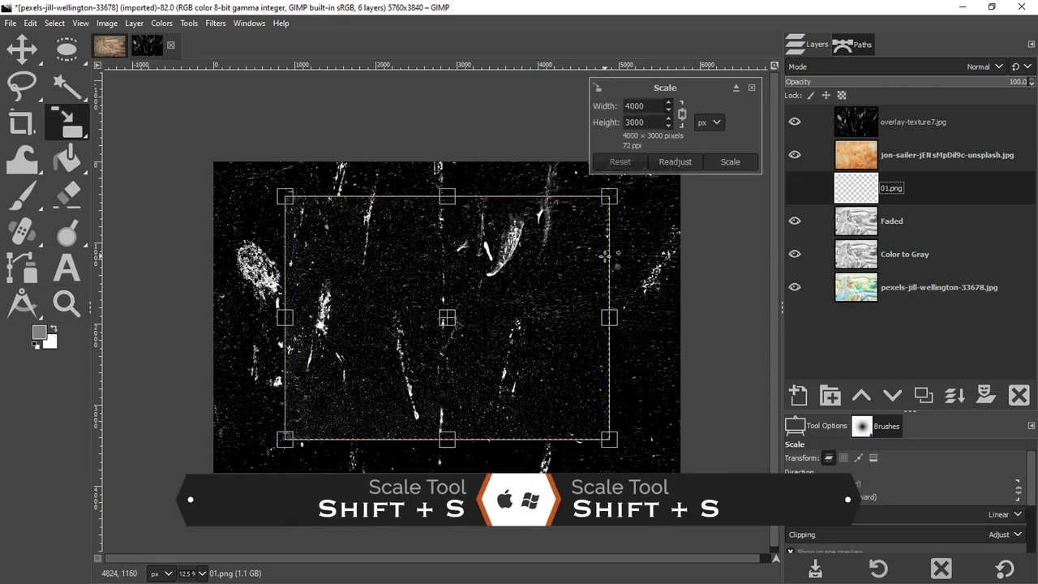
drag(447, 198, 444, 158)
drag(447, 439, 439, 483)
drag(233, 316, 204, 318)
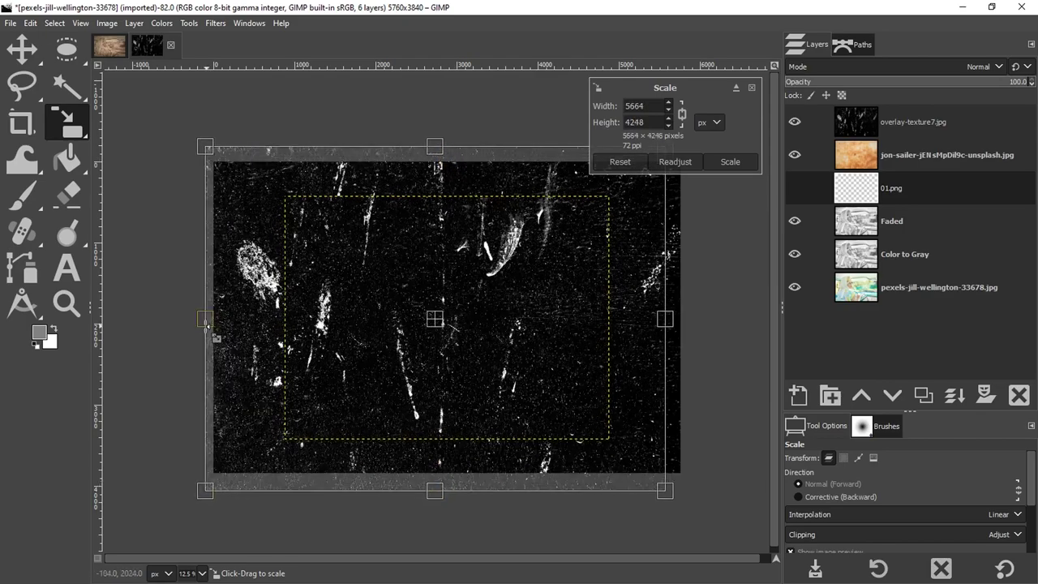
drag(665, 319, 688, 319)
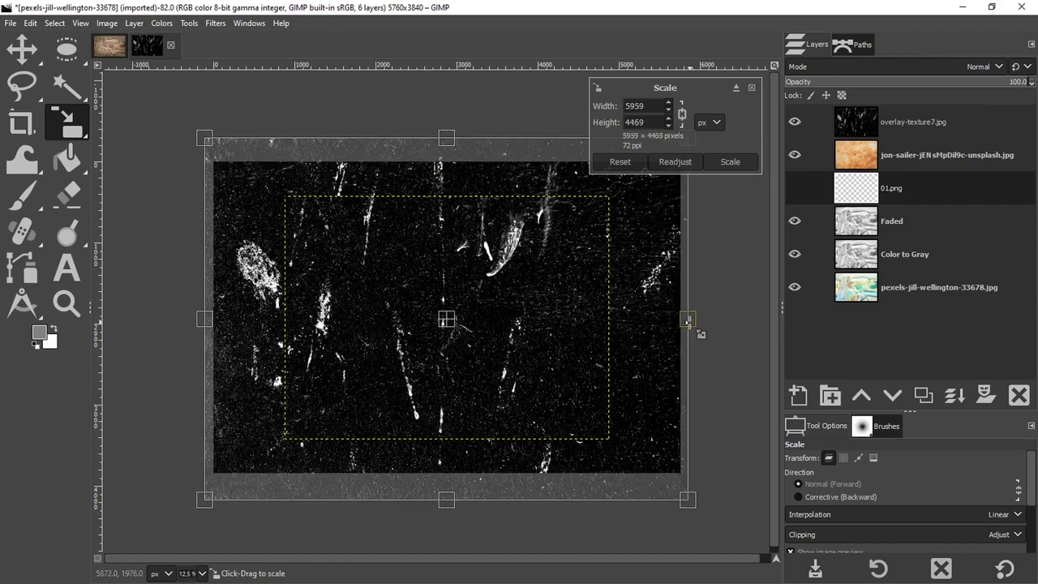
key(Return)
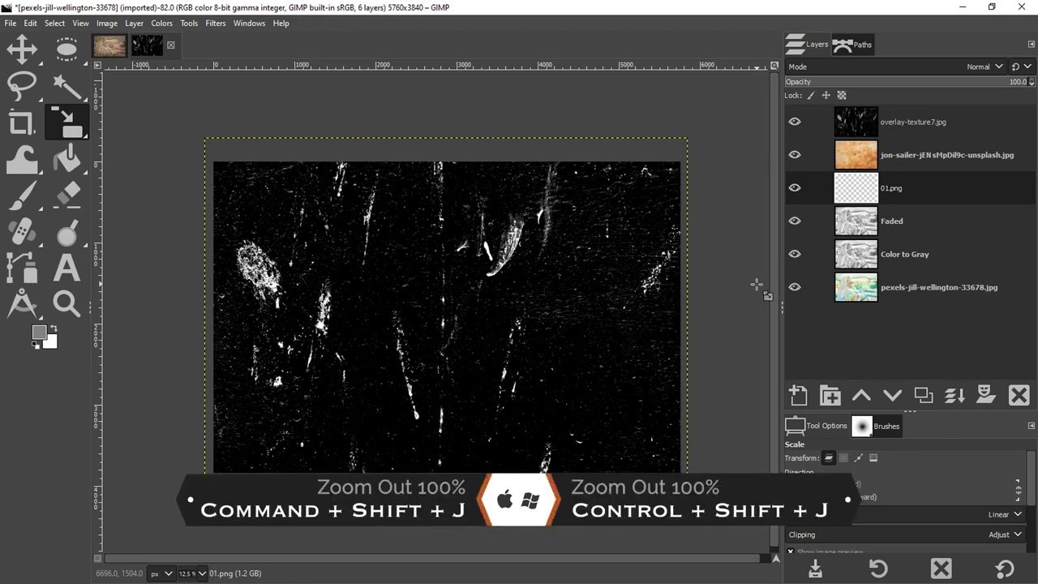
Fit the whole image in the view and hide the orange paper texture and overlay-texture7.jpg layers.
key(ctrl+shift+j)
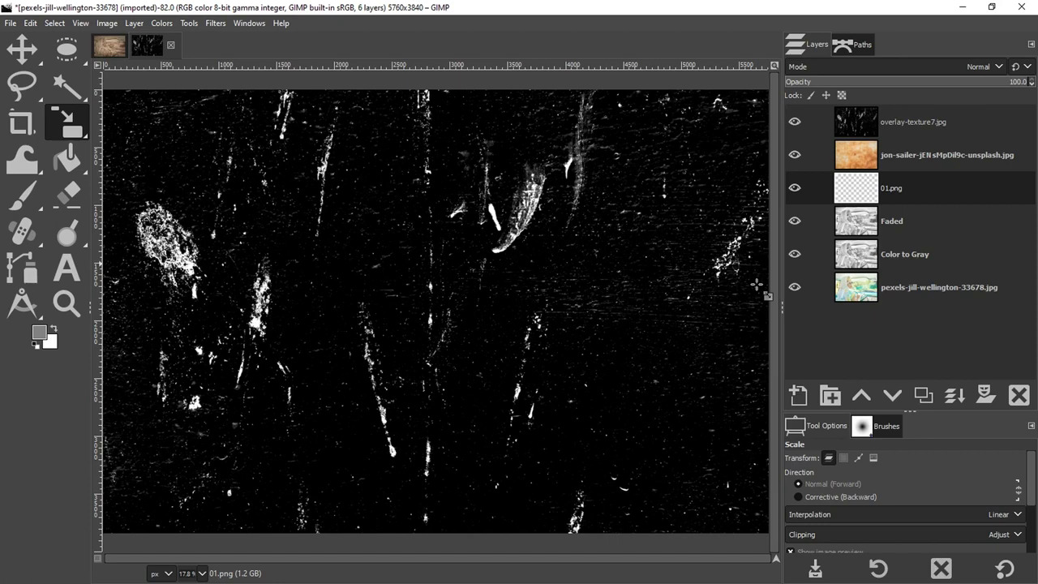
click(794, 154)
click(795, 122)
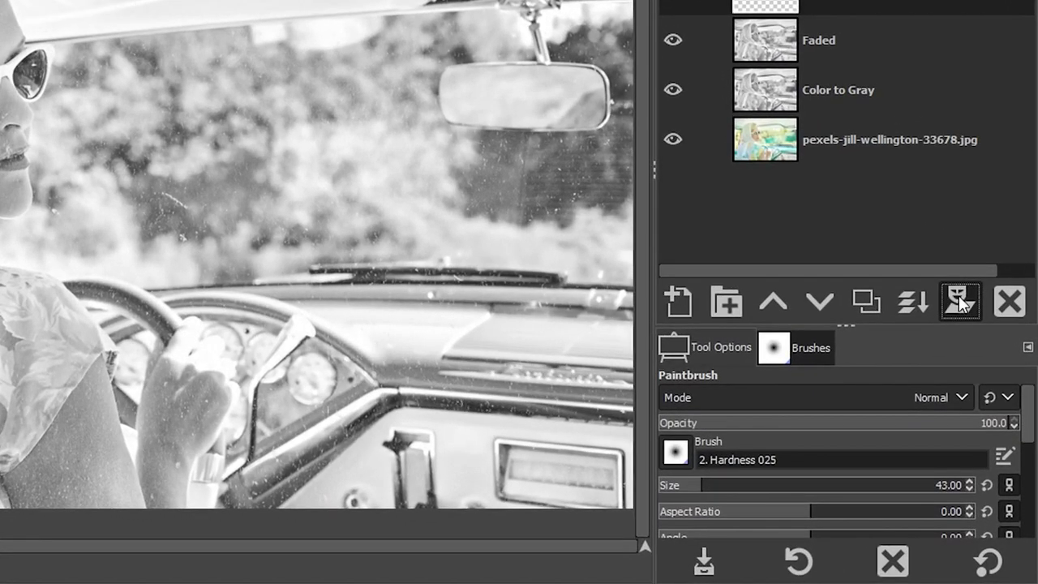
Add a White (full opacity) layer mask to 01.png and paint black on it over the dust marks around the woman's lips.
click(959, 300)
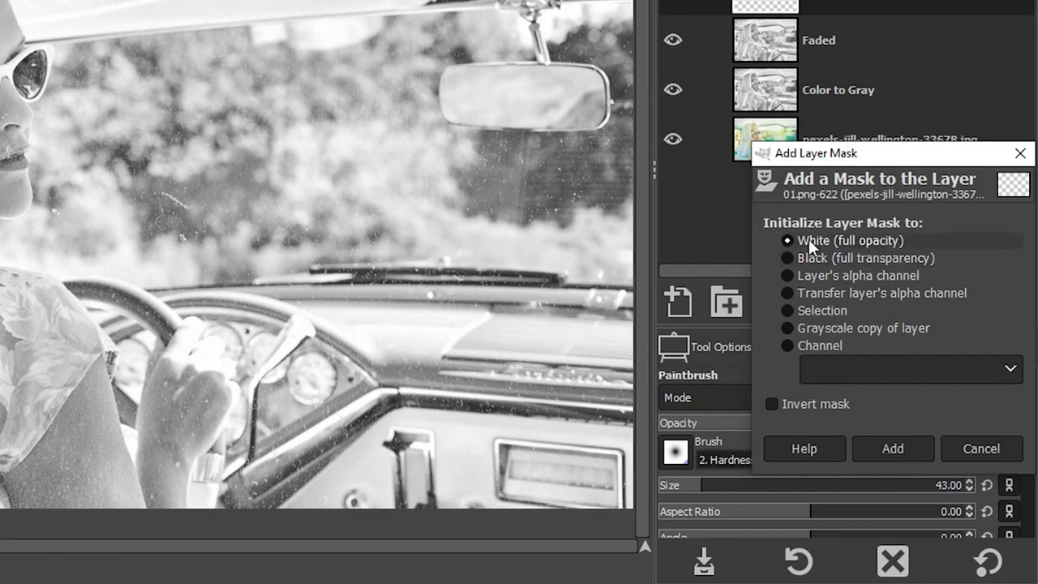
click(883, 443)
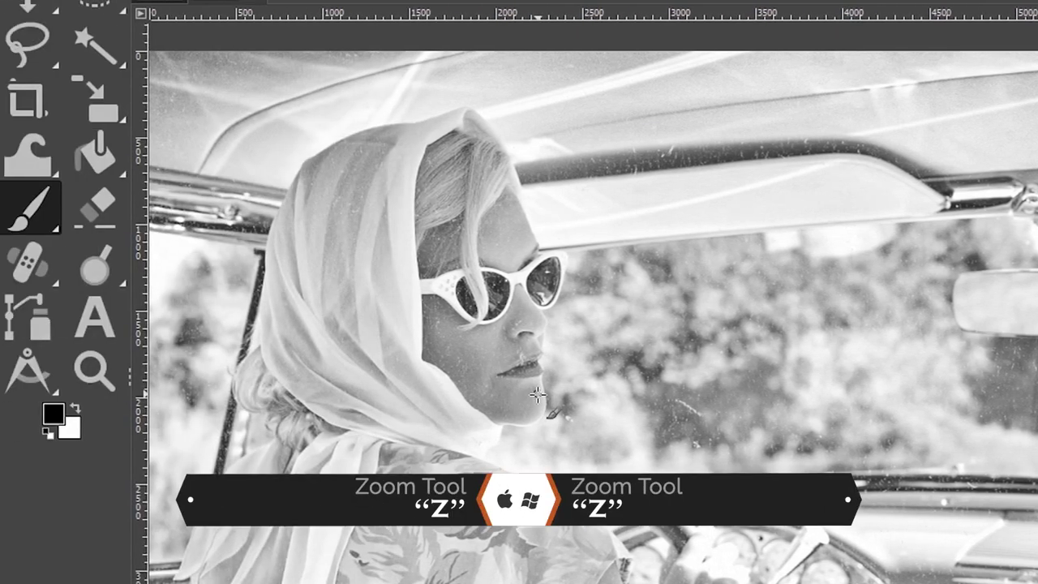
key(z)
drag(482, 330, 528, 377)
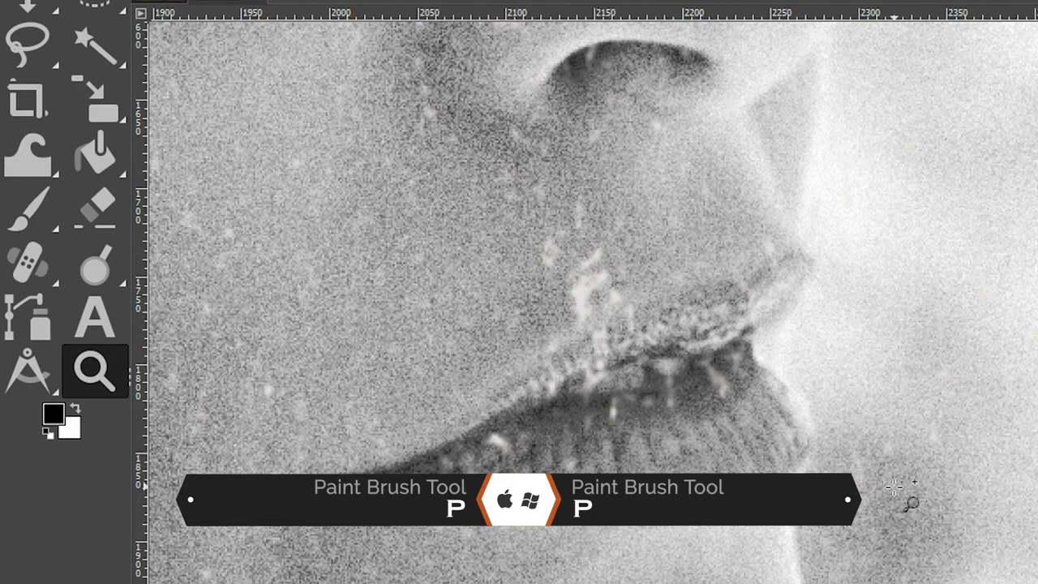
key(p)
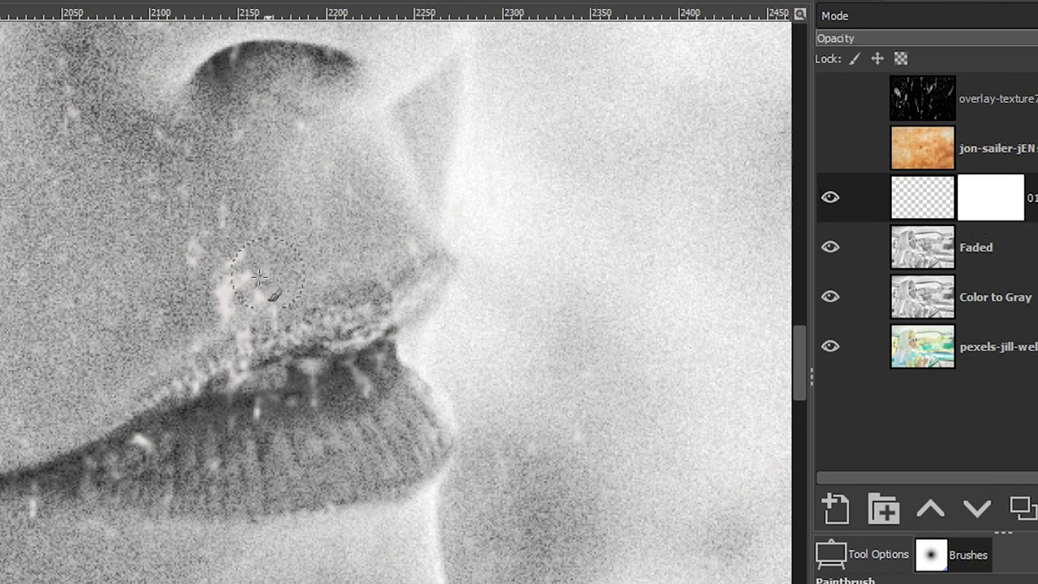
mouse_move(223, 329)
mouse_down()
mouse_move(243, 284)
mouse_move(306, 286)
mouse_up()
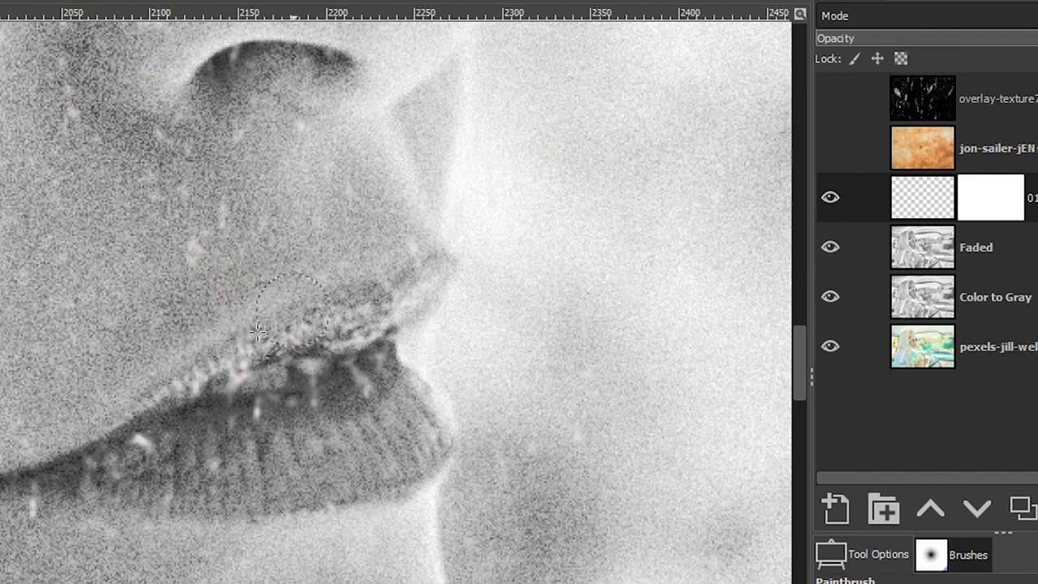
mouse_move(277, 386)
mouse_down()
mouse_move(181, 419)
mouse_move(357, 375)
mouse_move(285, 355)
mouse_up()
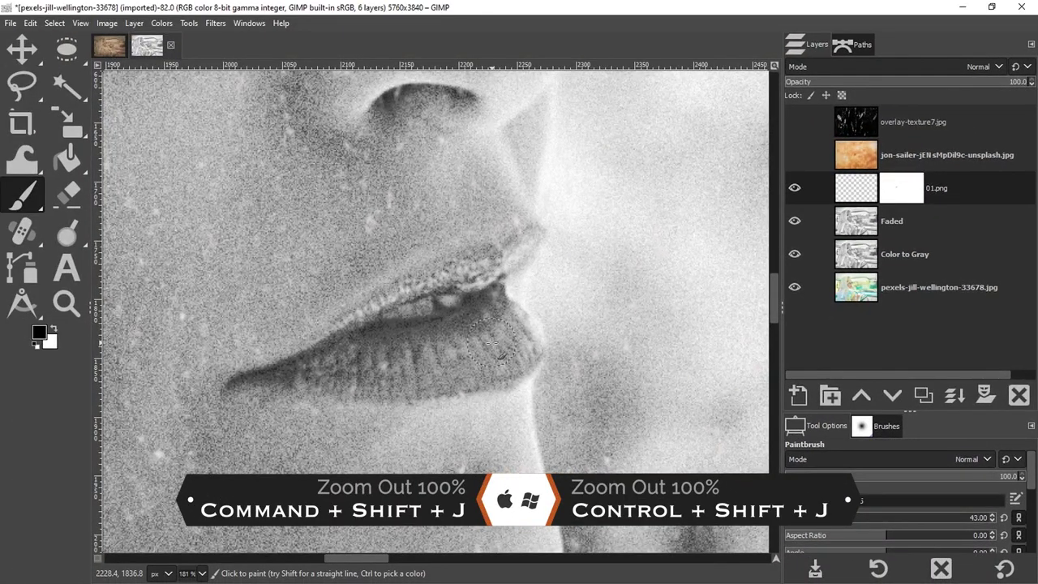
key(ctrl+shift+j)
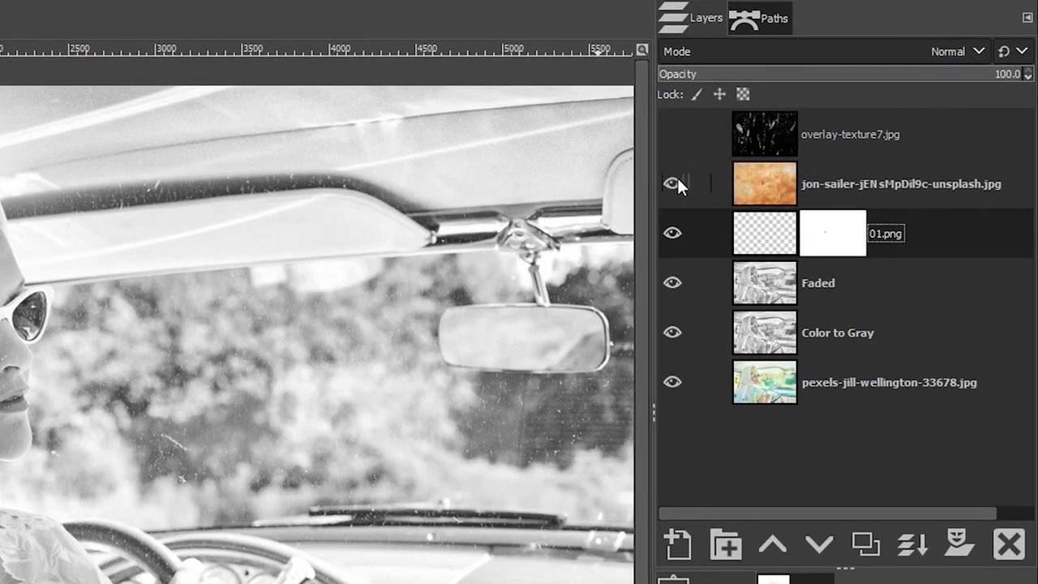
Show the orange paper texture layer, set its blend mode to Multiply and lower its opacity to 38.4.
click(678, 182)
click(758, 182)
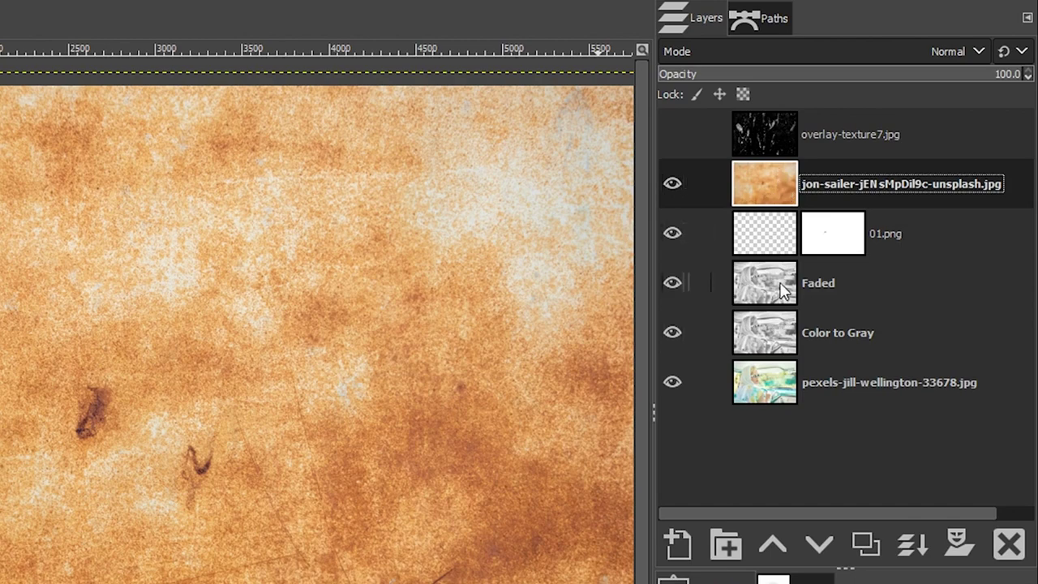
click(926, 53)
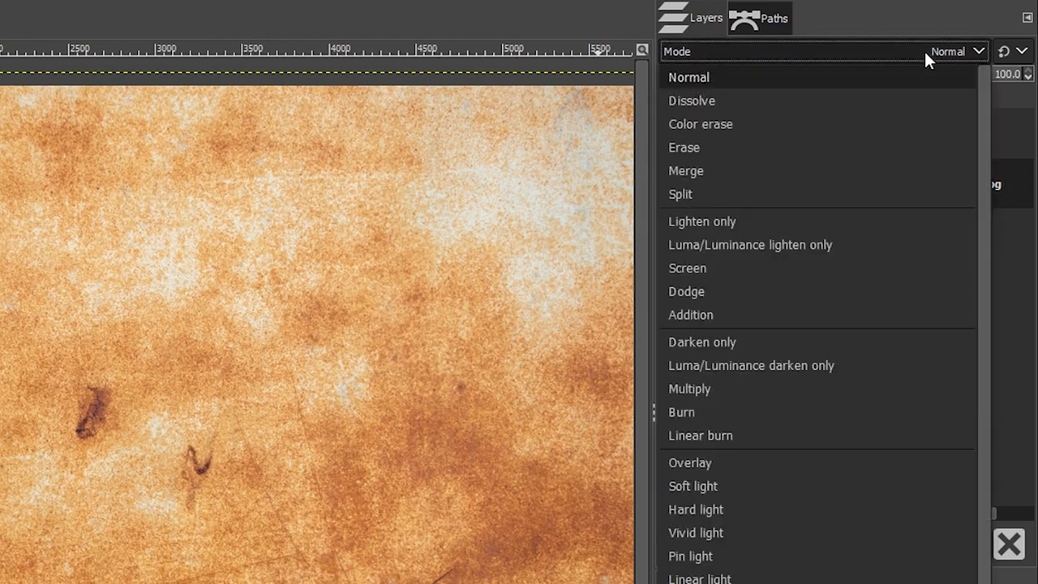
click(758, 487)
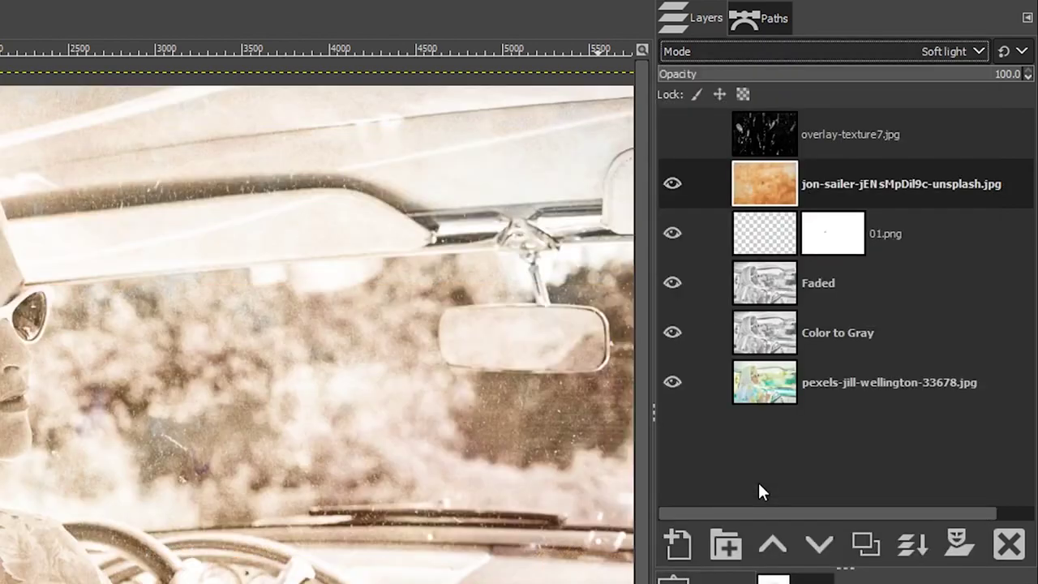
click(942, 51)
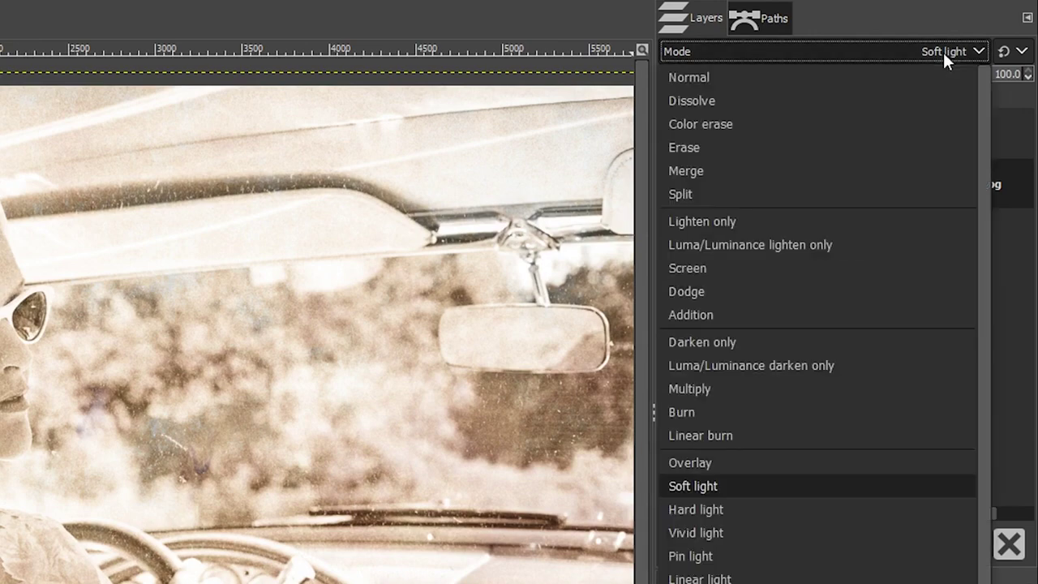
click(726, 388)
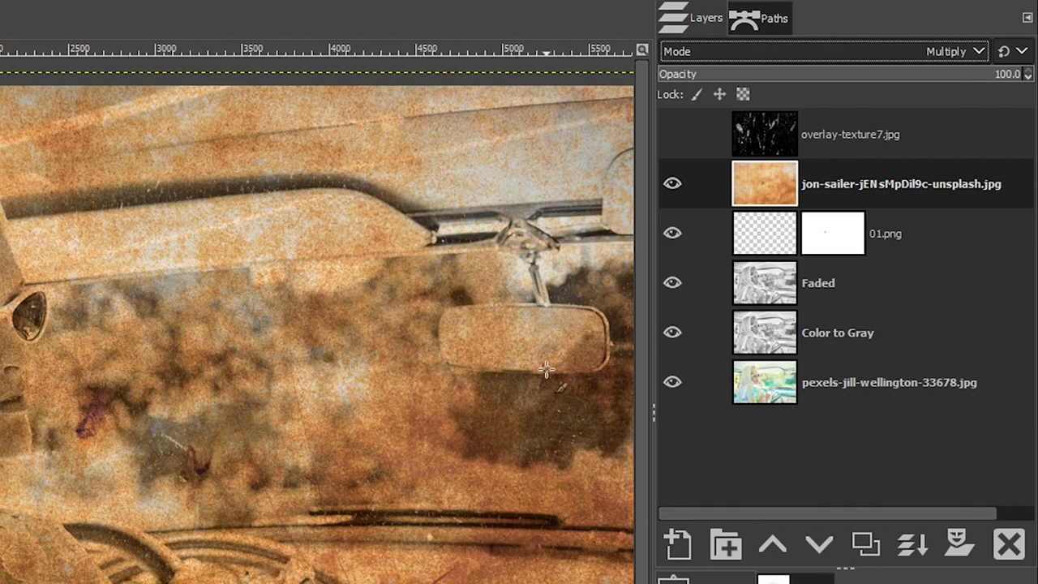
click(798, 79)
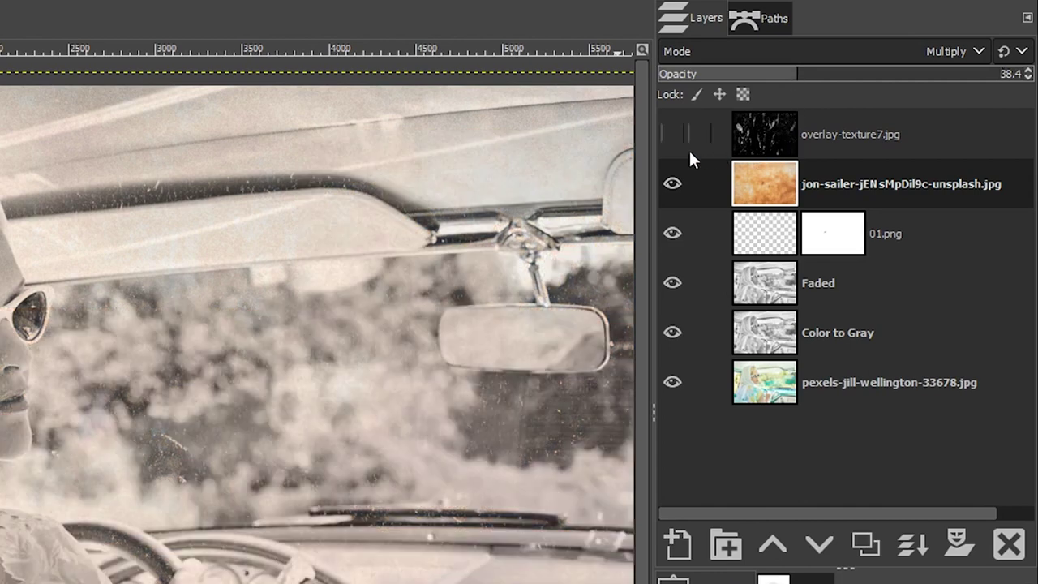
Show the overlay-texture7.jpg layer, set its blend mode to Multiply and lower its opacity to 9.3.
click(674, 130)
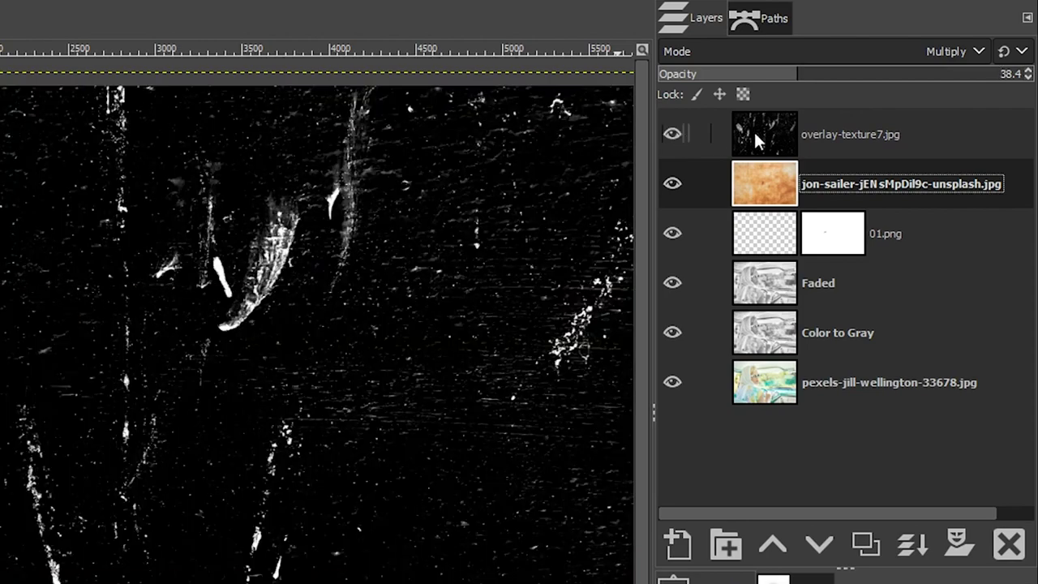
click(755, 134)
click(958, 51)
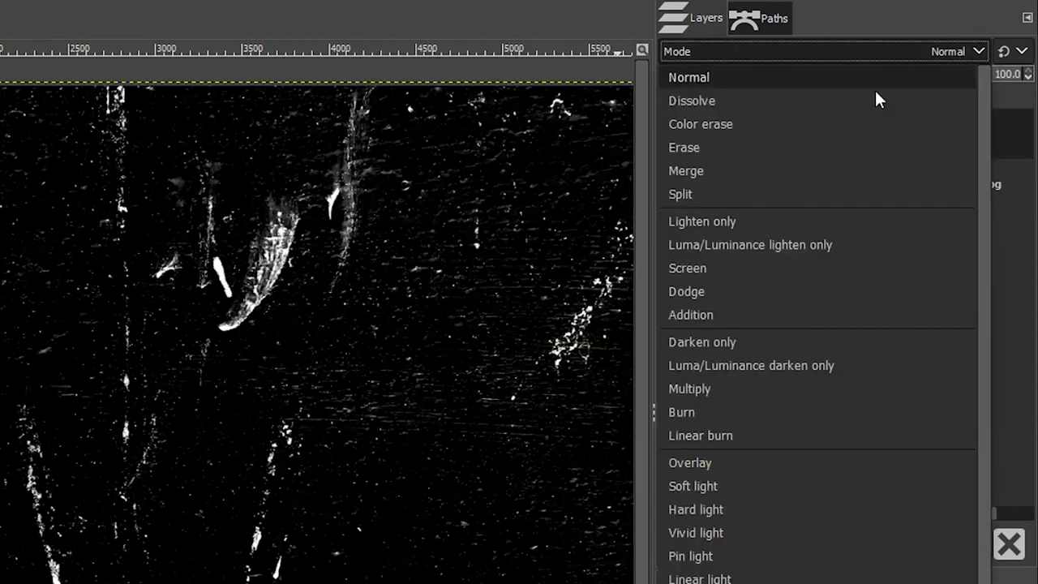
click(729, 389)
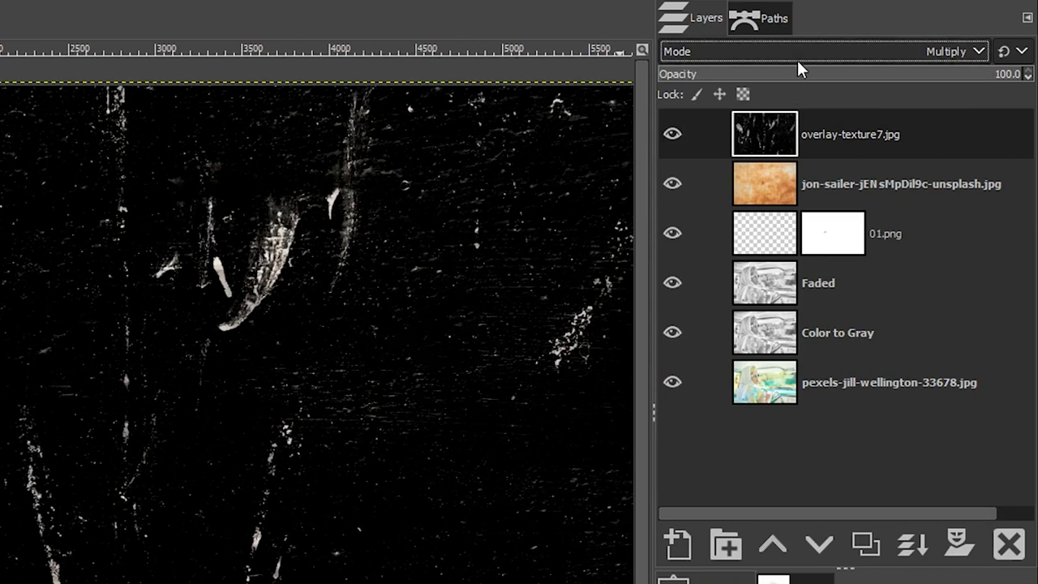
click(692, 75)
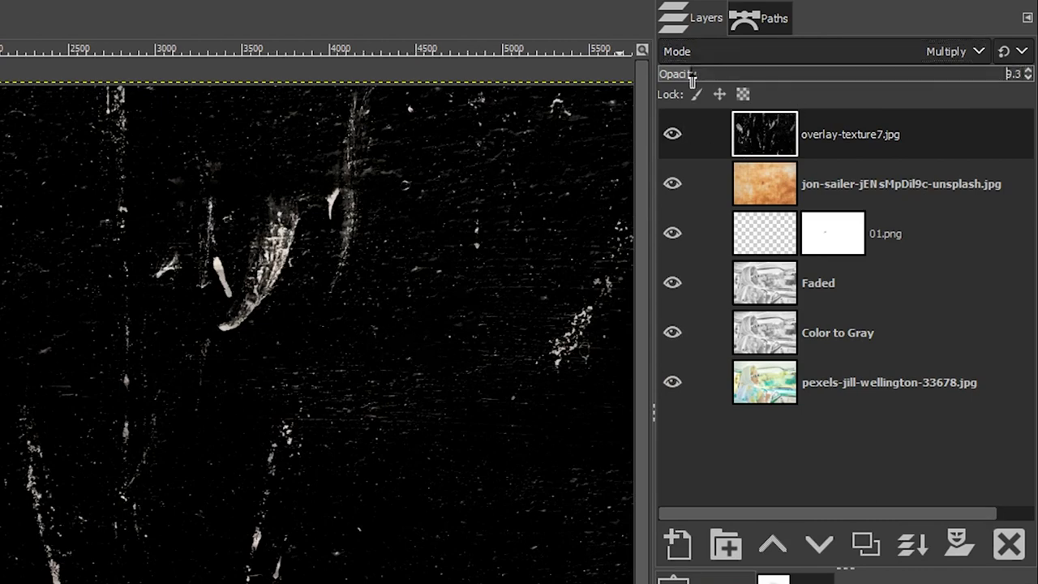
click(672, 135)
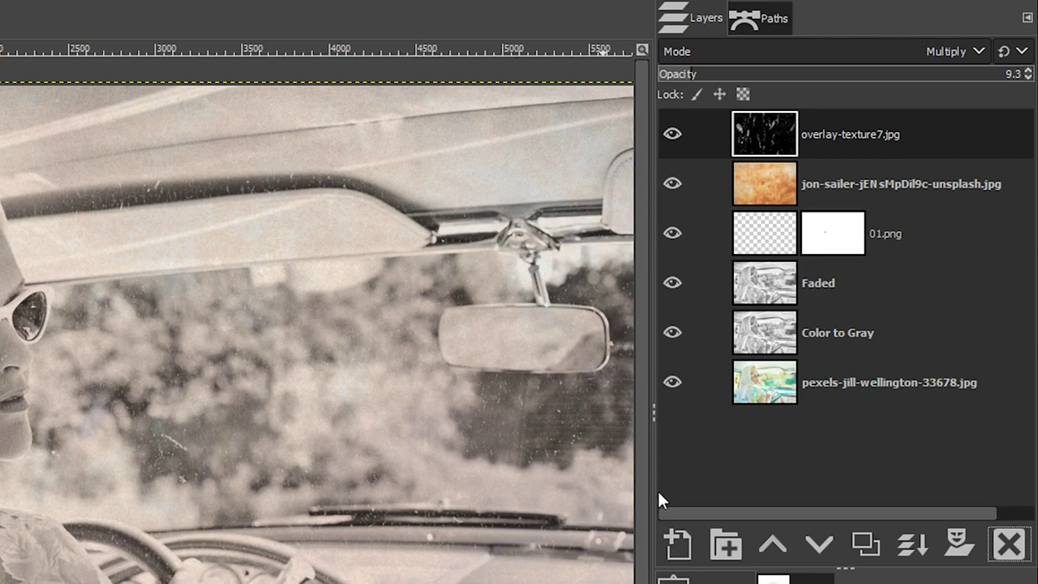
Set up a new 5760 × 3840 px layer named Sepia Tone, filled with the foreground color.
click(678, 544)
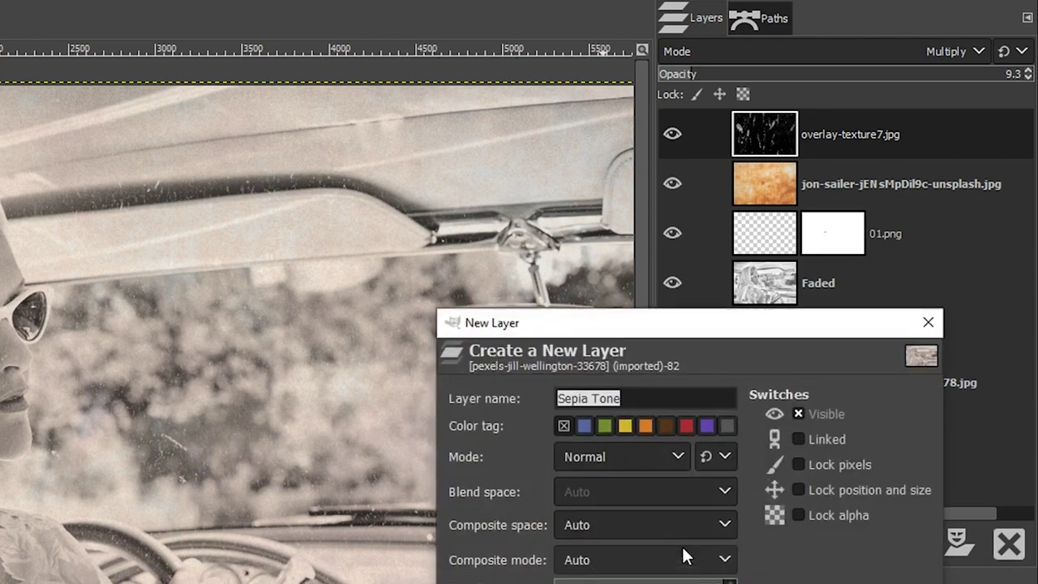
click(663, 401)
drag(665, 326, 657, 92)
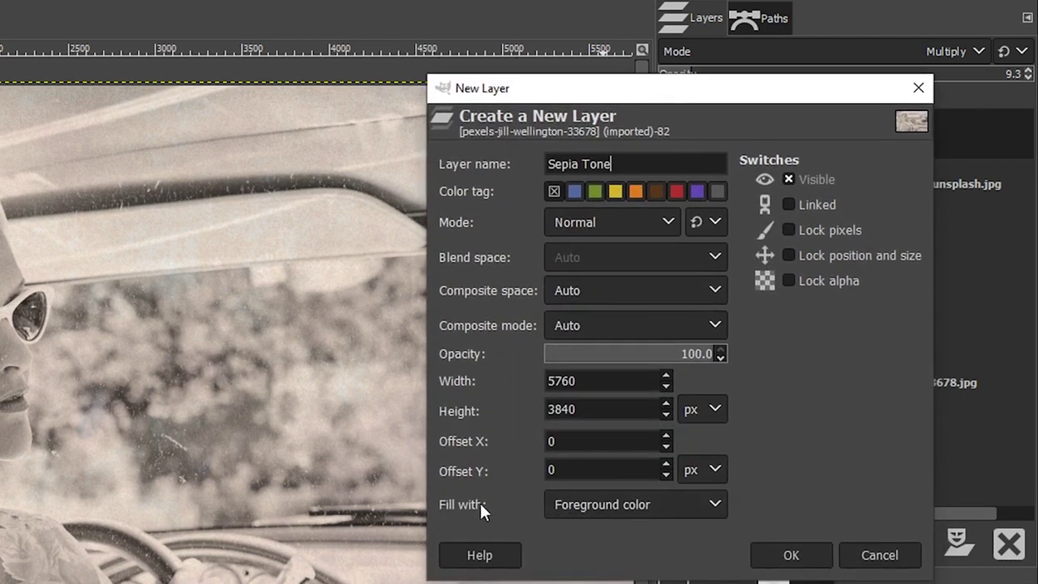
click(636, 503)
click(635, 503)
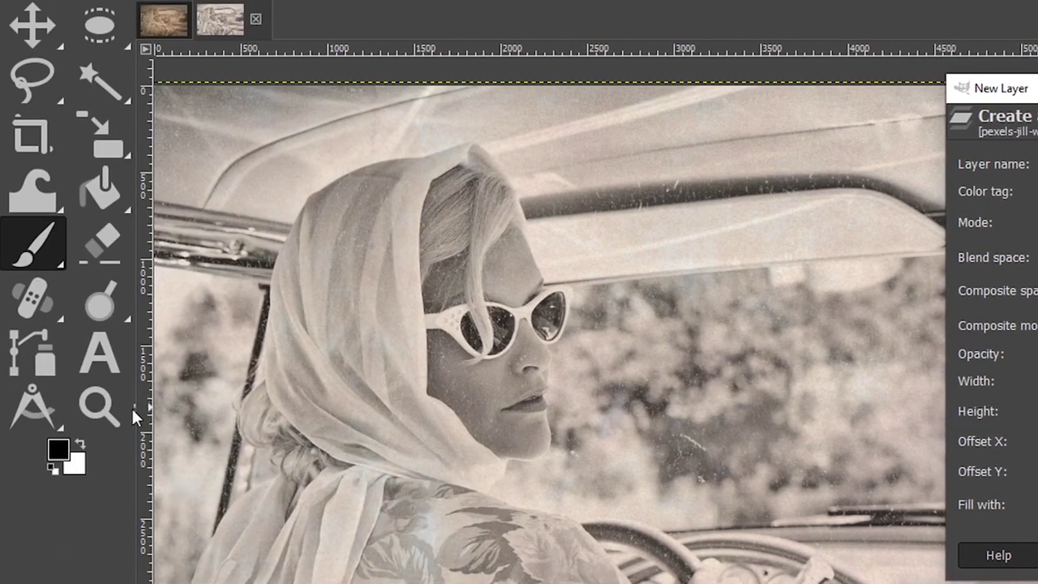
Set the foreground color to the orange-brown d2954c.
click(58, 451)
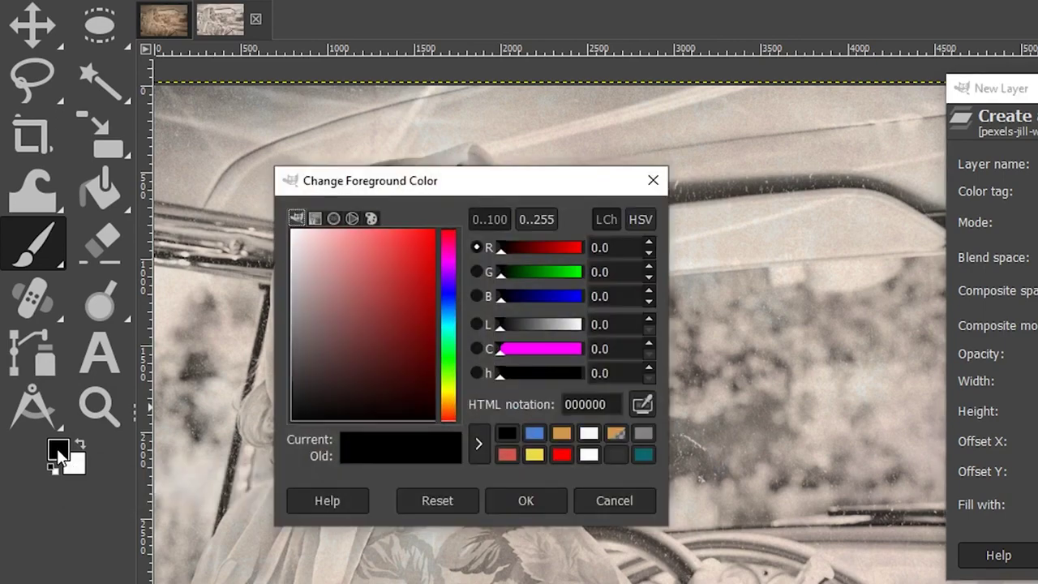
click(562, 434)
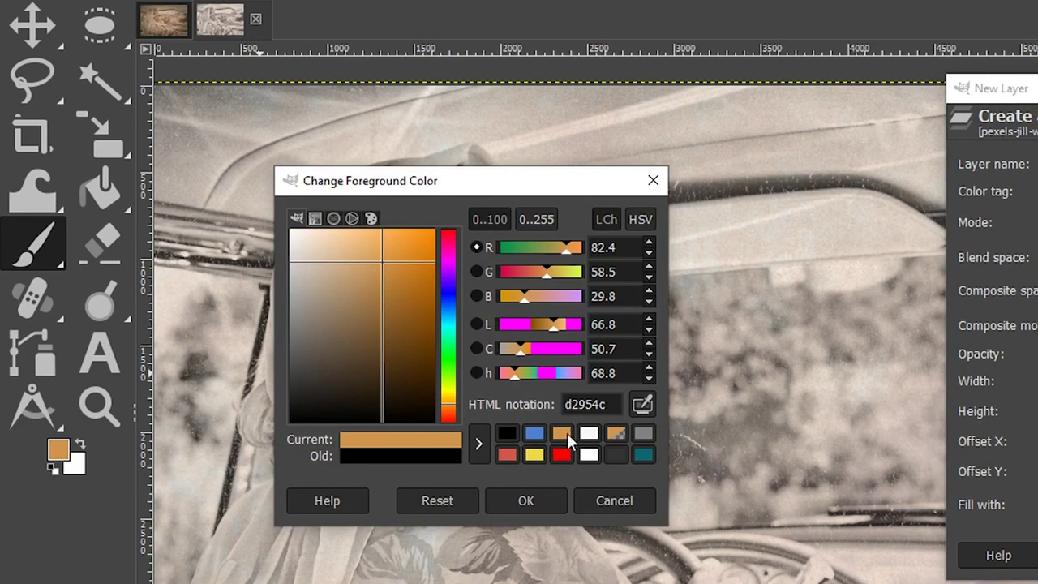
click(606, 405)
click(607, 406)
click(526, 500)
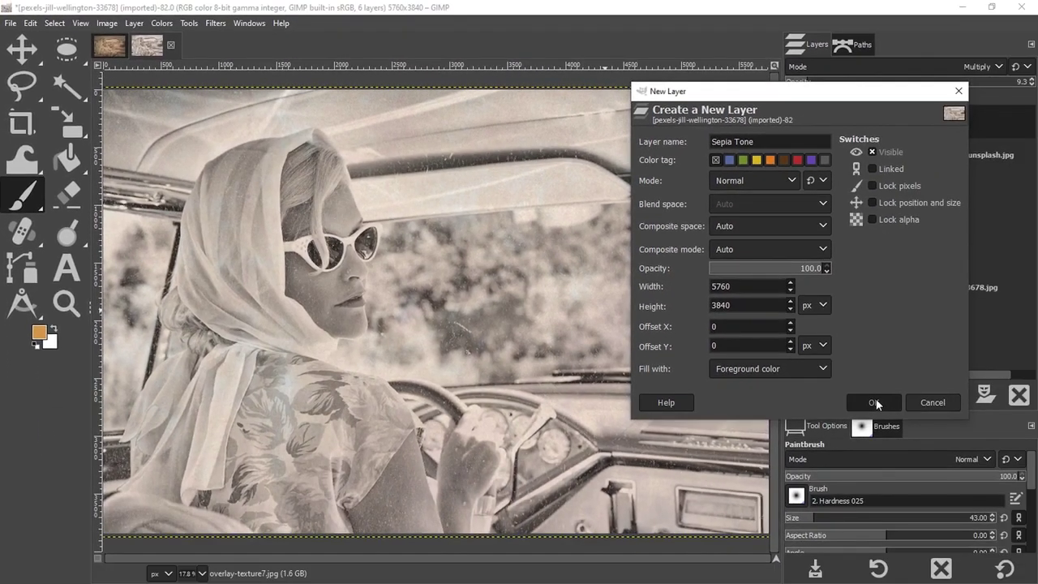
Create the Sepia Tone layer and set its blend mode to Overlay.
click(874, 402)
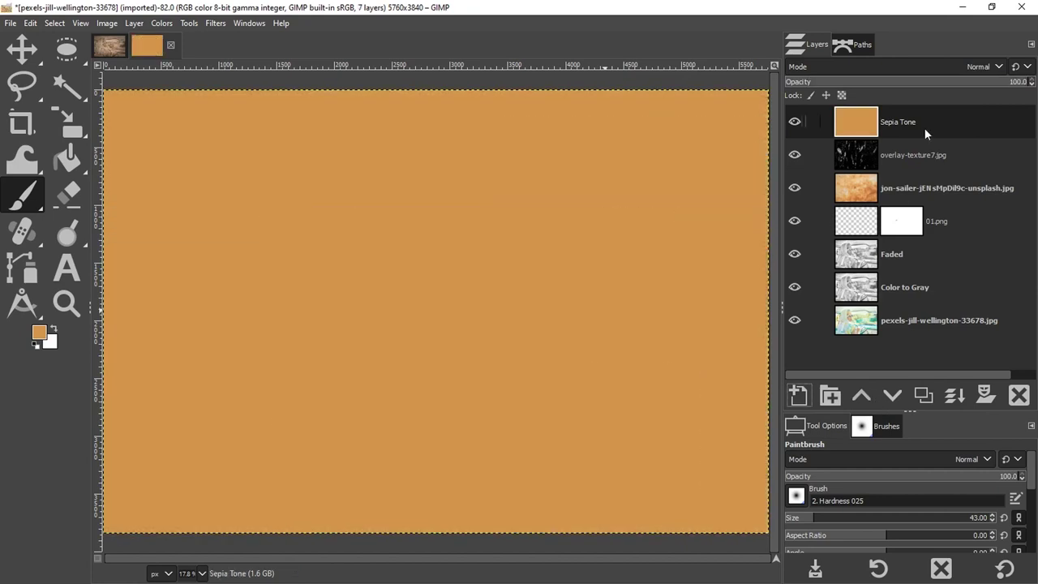
click(925, 67)
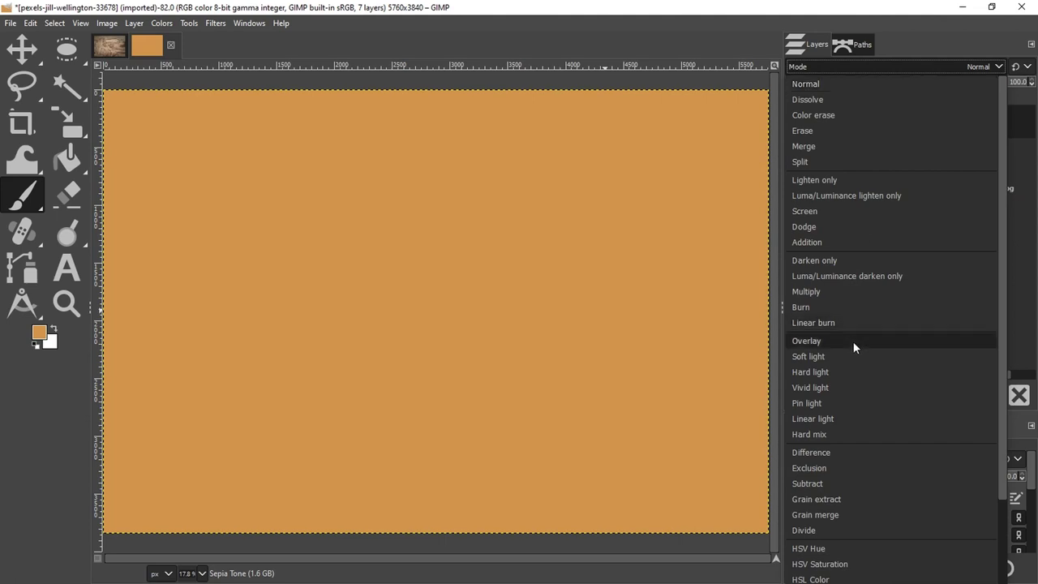
click(853, 342)
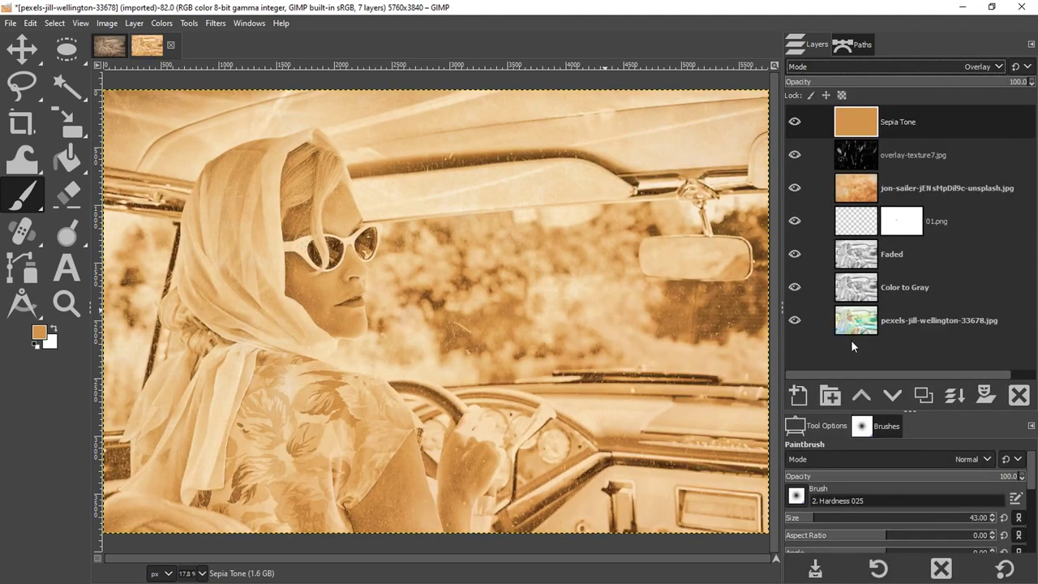
Lower the Sepia Tone layer's opacity to 30.9.
click(856, 84)
drag(856, 84, 863, 85)
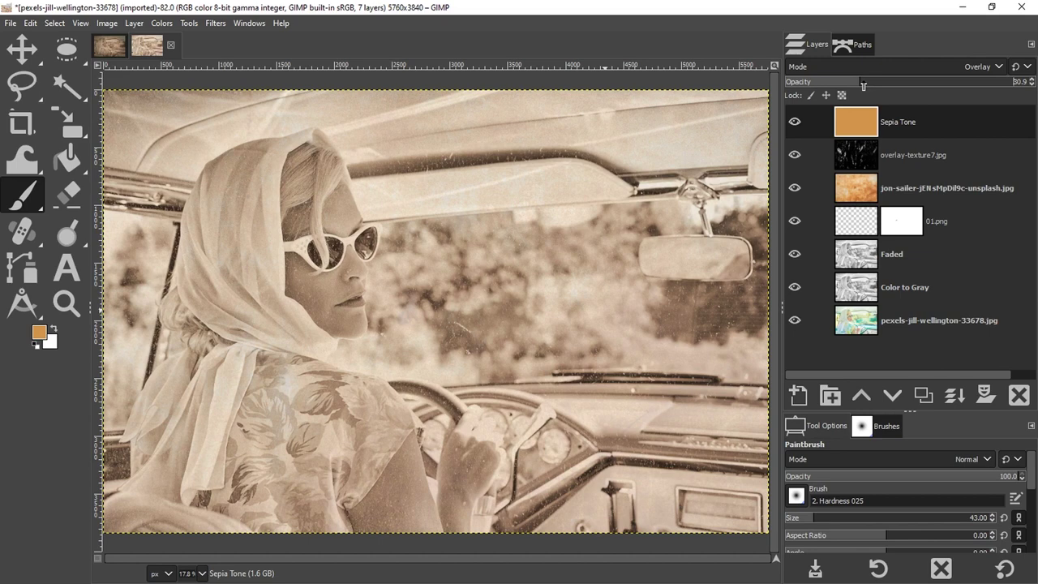
key(ctrl+shift+f)
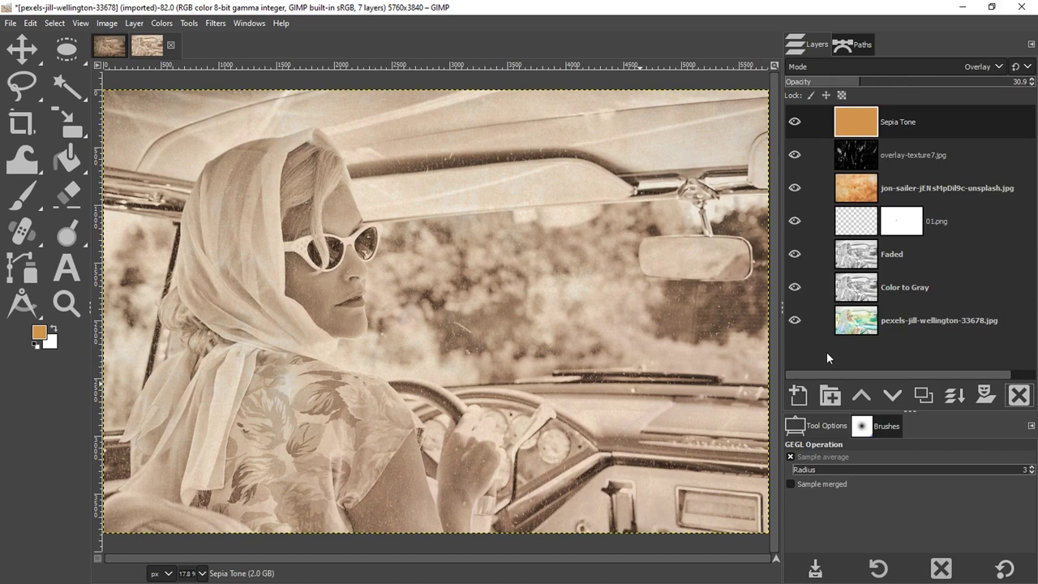
Create a new 5760 × 3840 px layer named Vignette, filled with transparency.
click(798, 398)
text(Vignette)
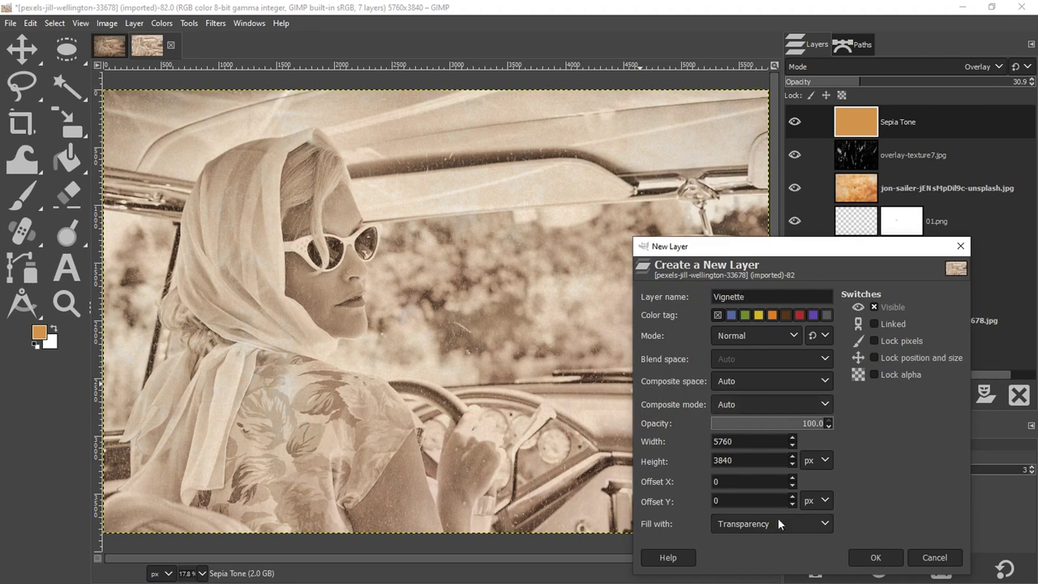
click(776, 520)
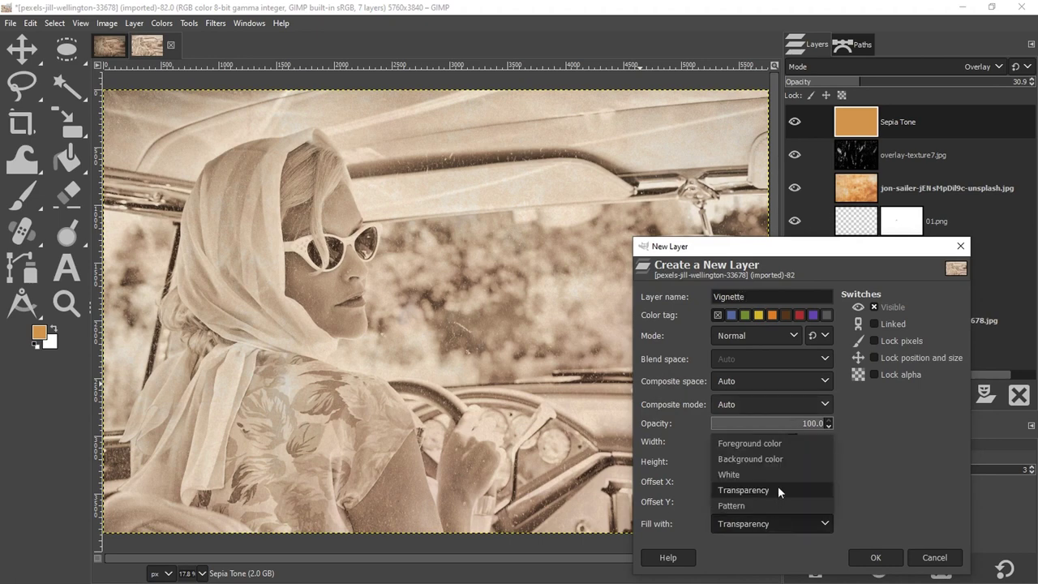
click(778, 490)
click(875, 557)
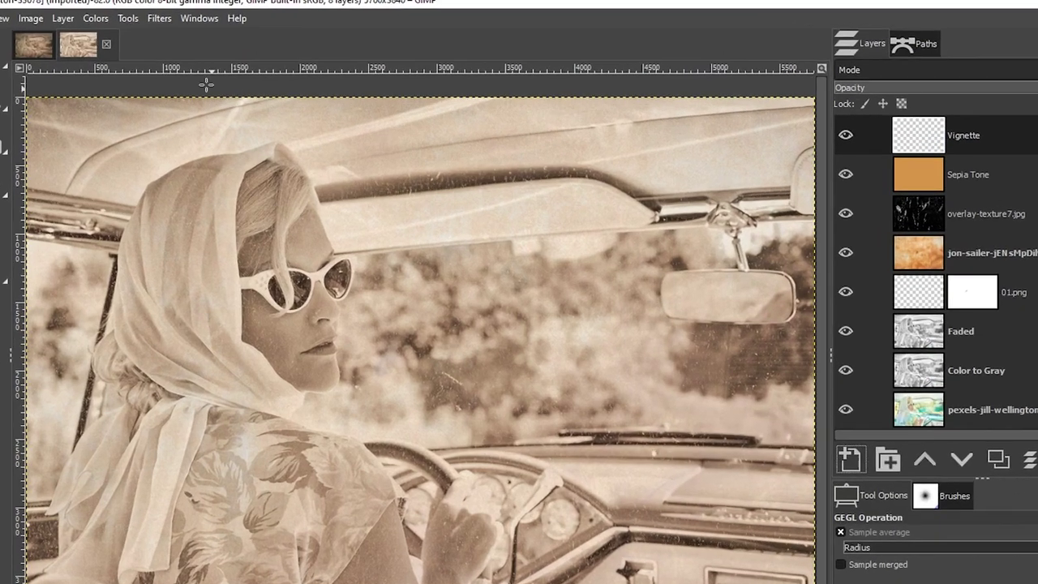
Start the Vignette filter on the Vignette layer and shrink its circle on the canvas to radius 0.926 and squeeze -0.007.
click(159, 18)
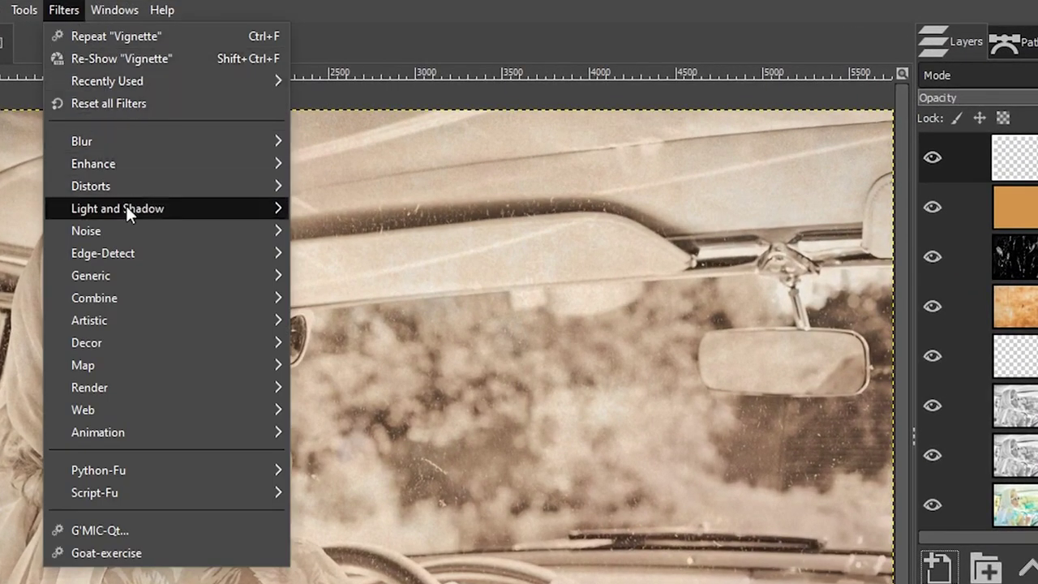
mouse_move(125, 208)
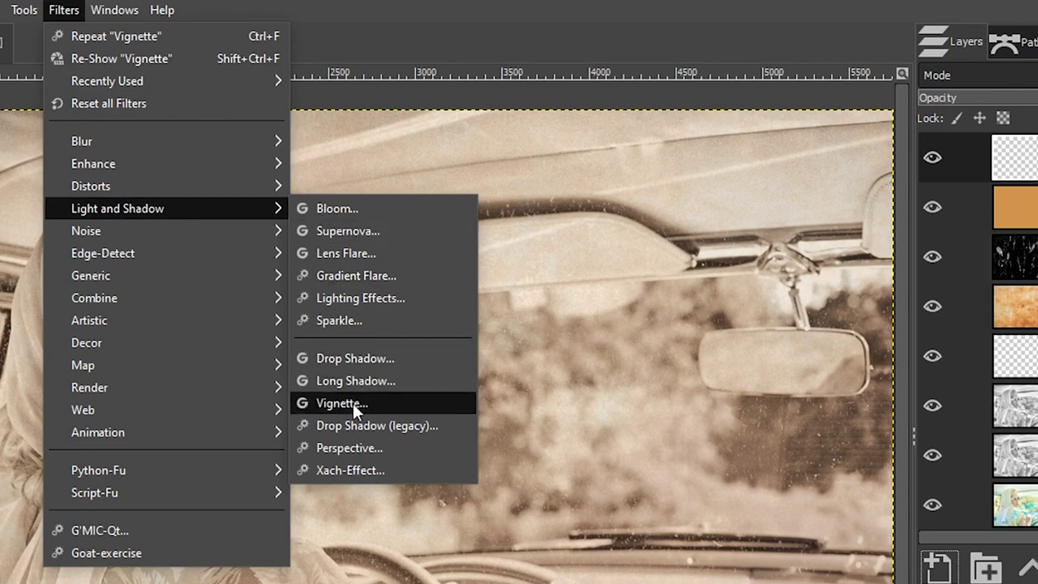
click(353, 403)
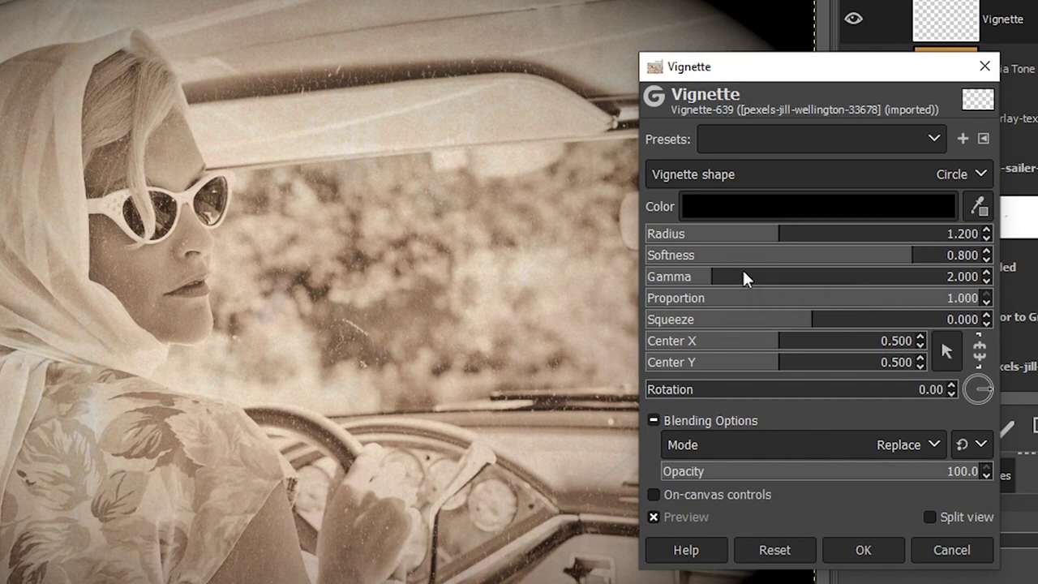
click(652, 494)
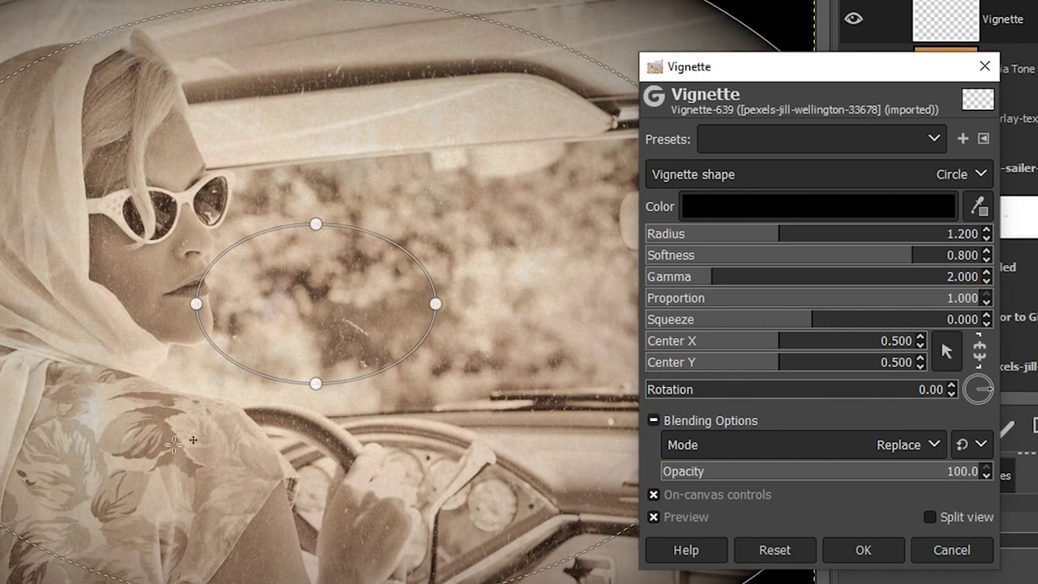
drag(435, 302, 408, 304)
mouse_move(316, 222)
mouse_down()
mouse_move(312, 244)
mouse_move(319, 238)
mouse_up()
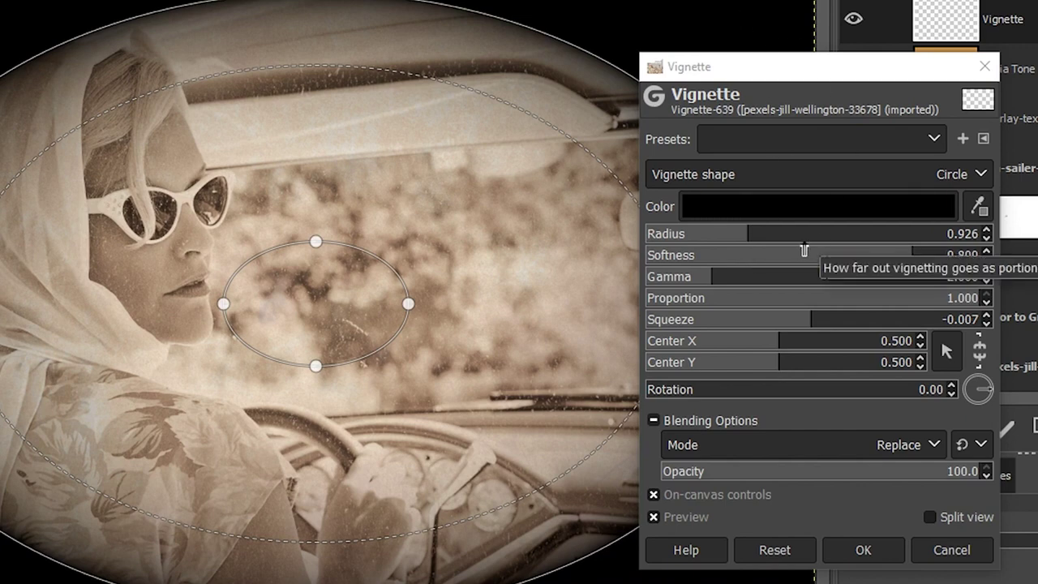
Hide the vignette's on-canvas guides, compare the image with and without the effect, and lower the effect's opacity to 63.7.
click(911, 478)
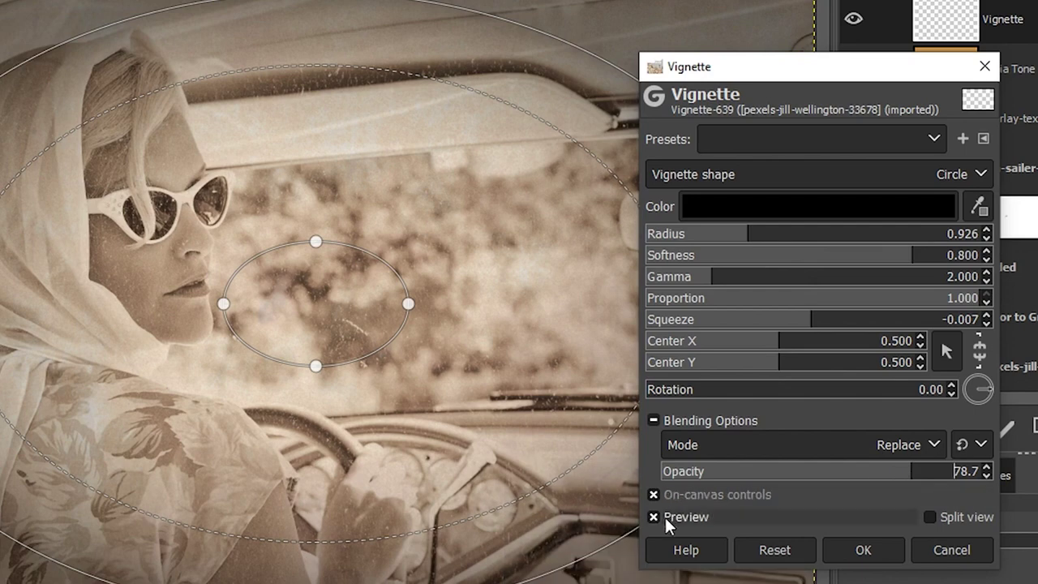
click(653, 494)
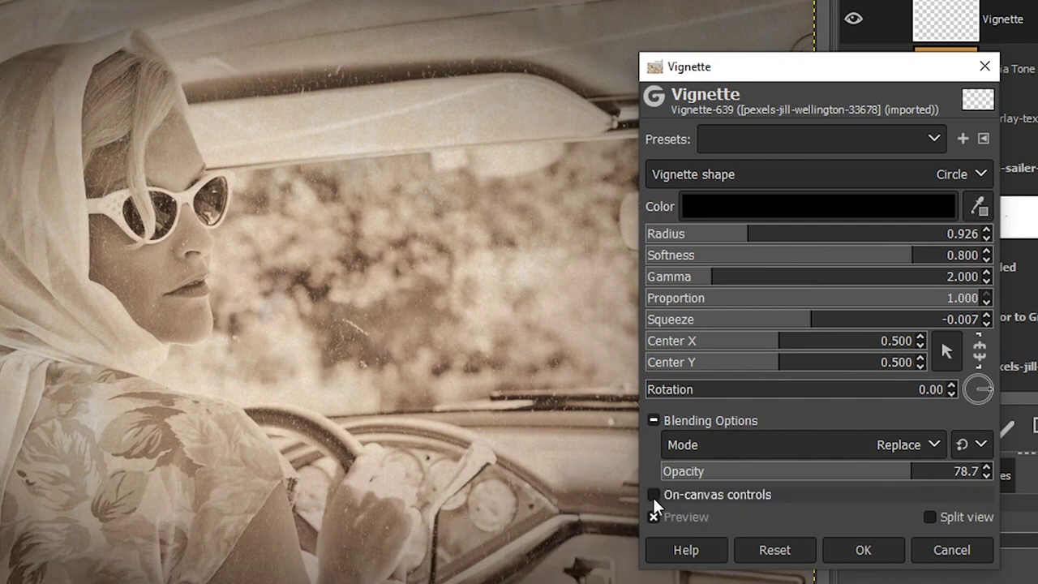
click(652, 515)
click(652, 516)
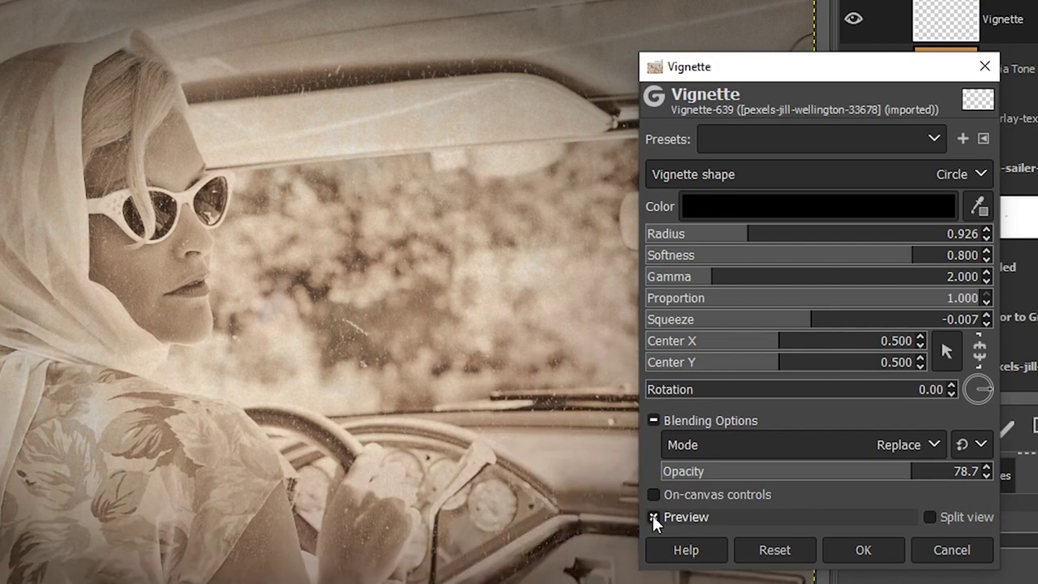
click(651, 515)
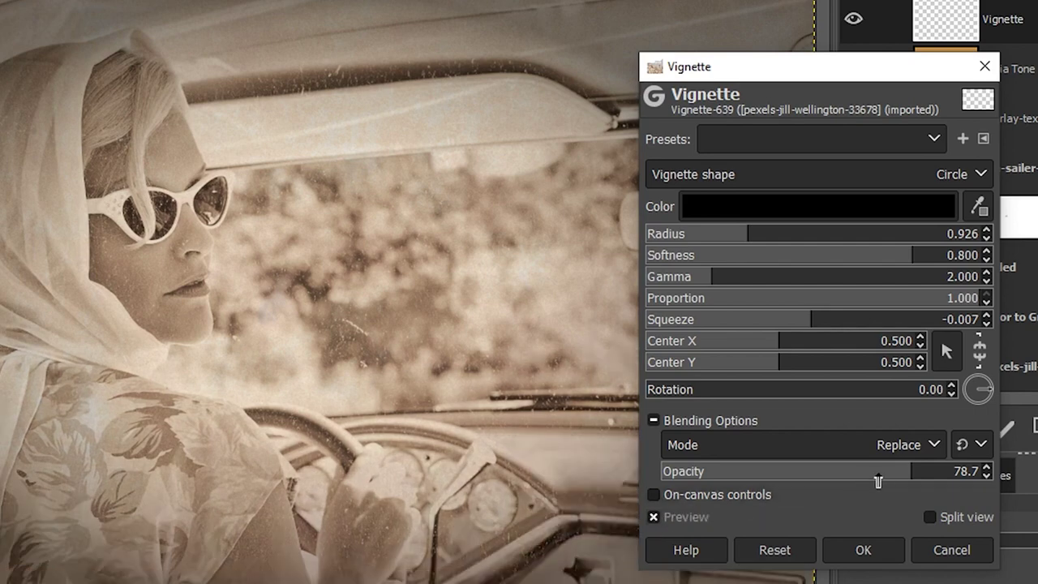
click(877, 480)
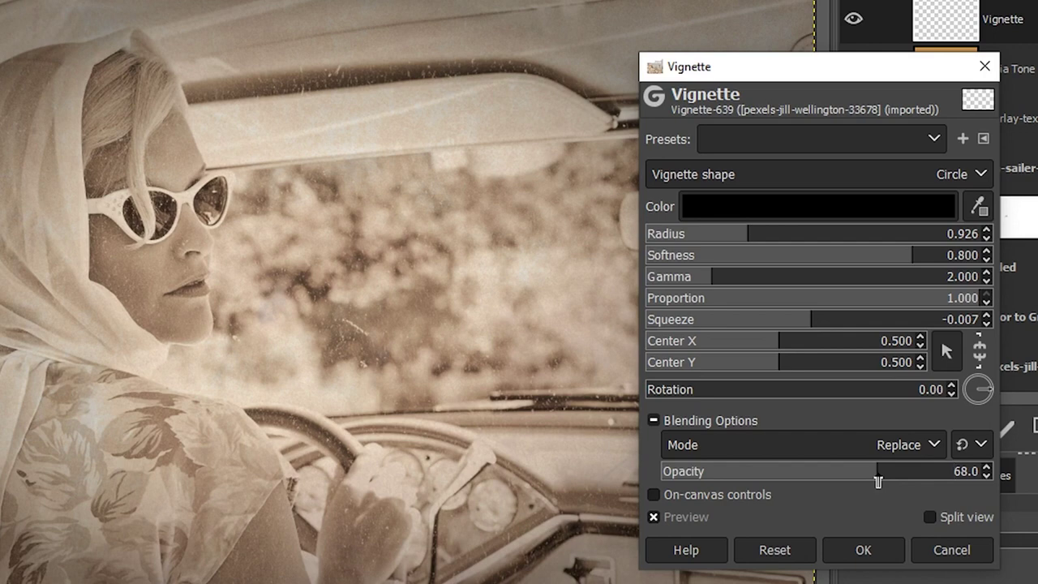
click(865, 484)
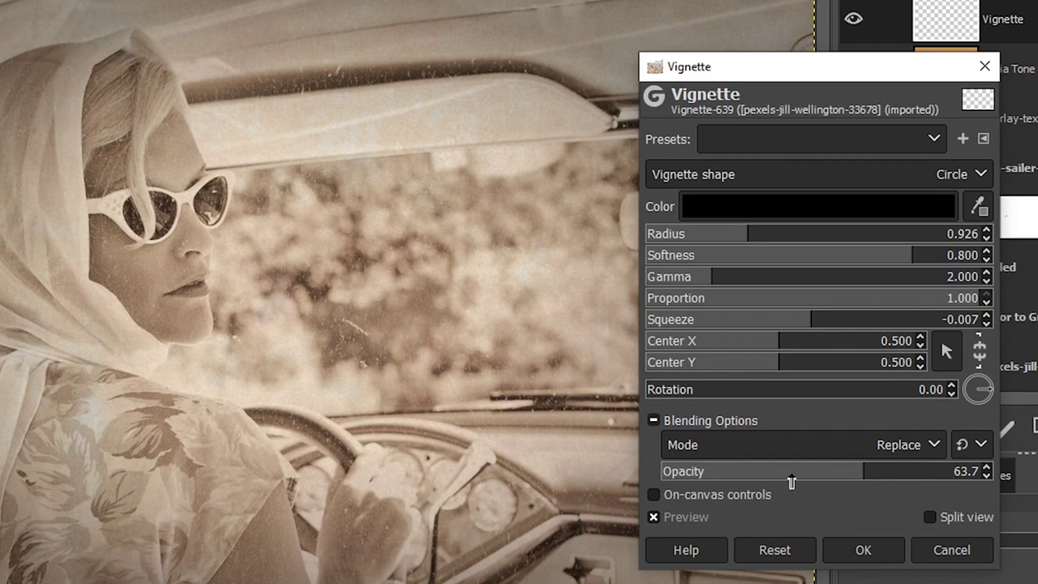
Show the on-canvas guides again, pull the vignette's dashed midpoint ring inward to gamma 1.537, and apply the filter.
click(653, 495)
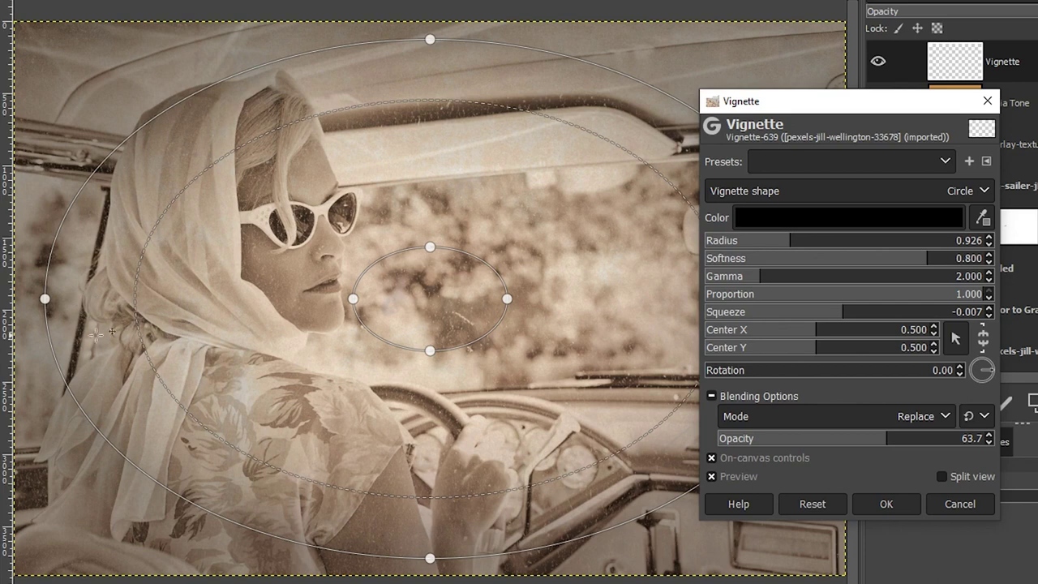
drag(134, 321, 163, 318)
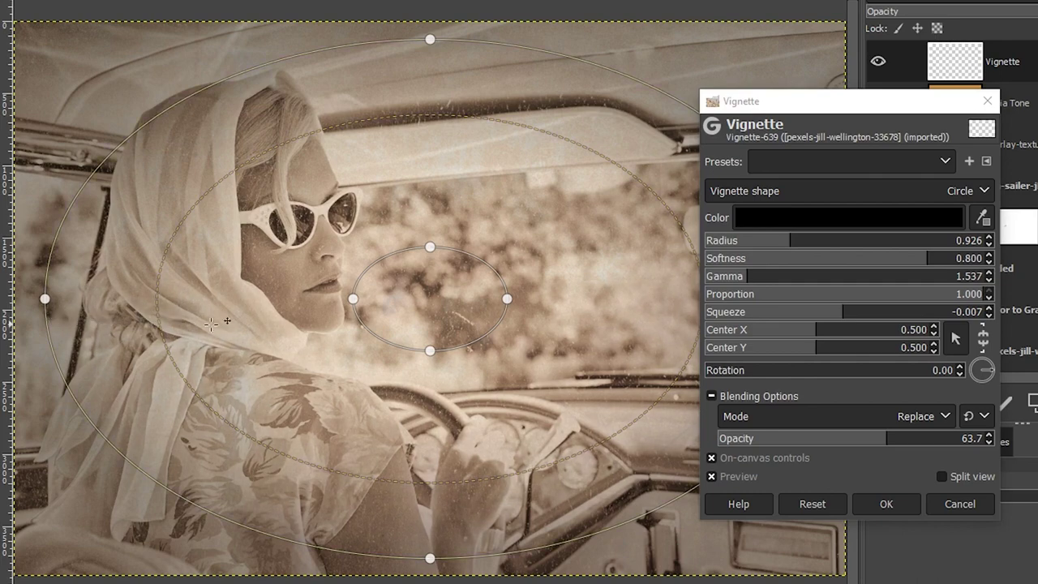
click(880, 503)
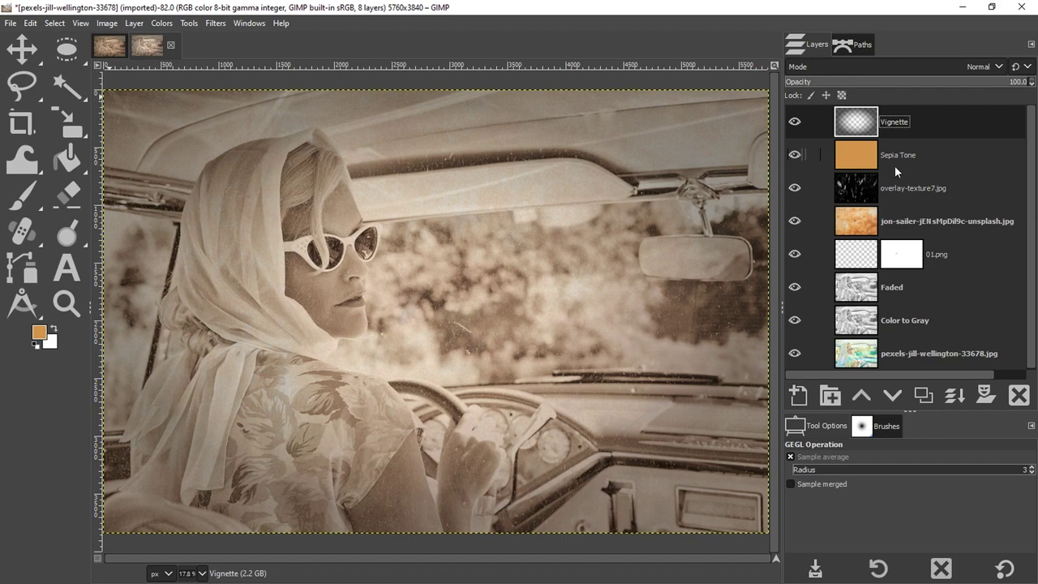
Select the overlay-texture7.jpg layer.
click(947, 189)
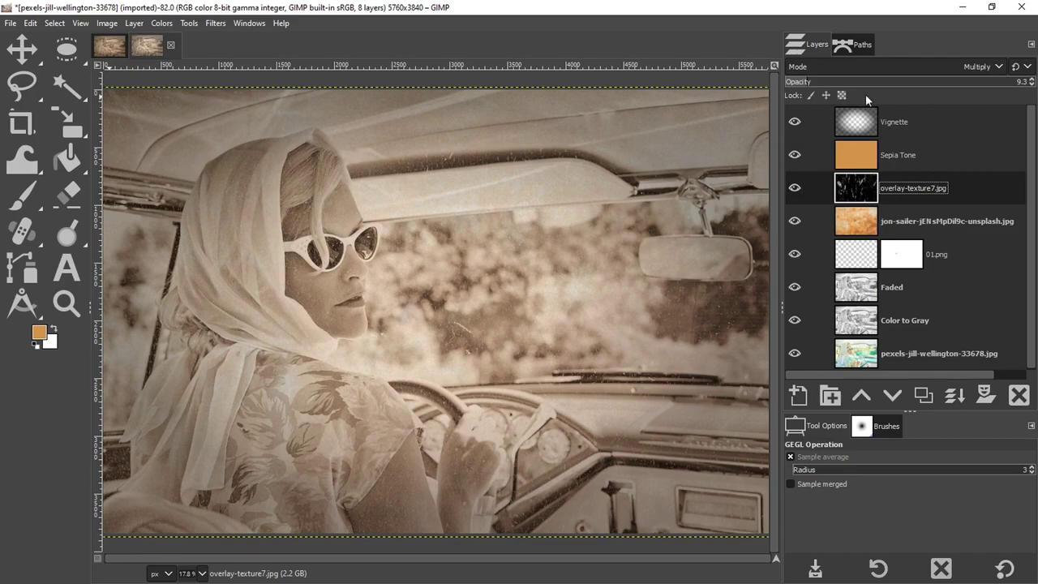